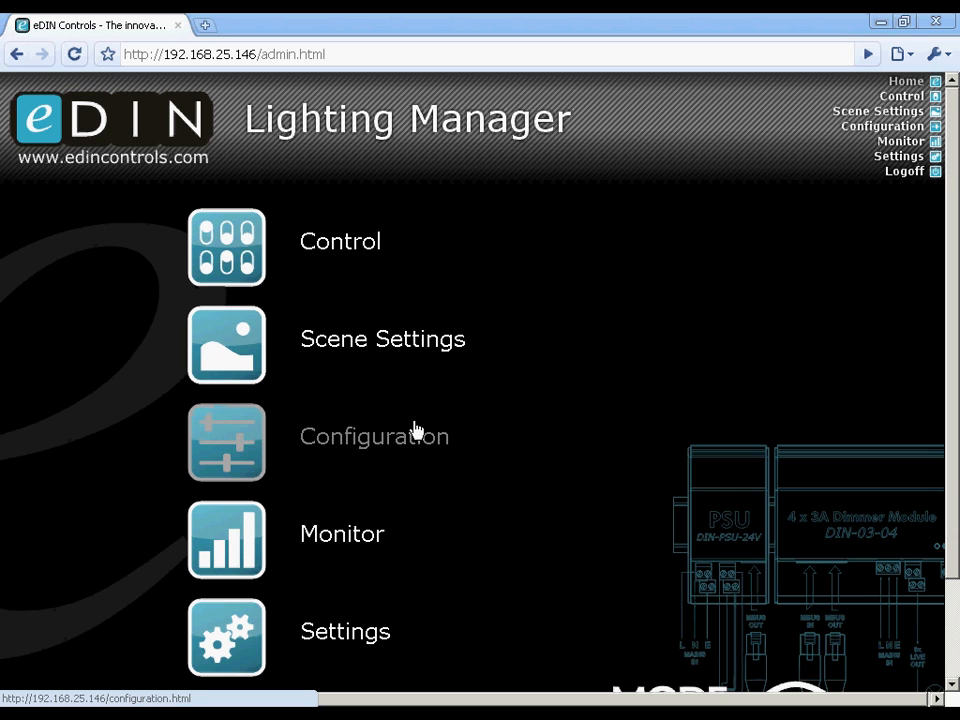
- Open the configuration and add a DIN Dimmer (8Chx2A) output module
{"action": "left_click", "coordinate": [226, 436]}
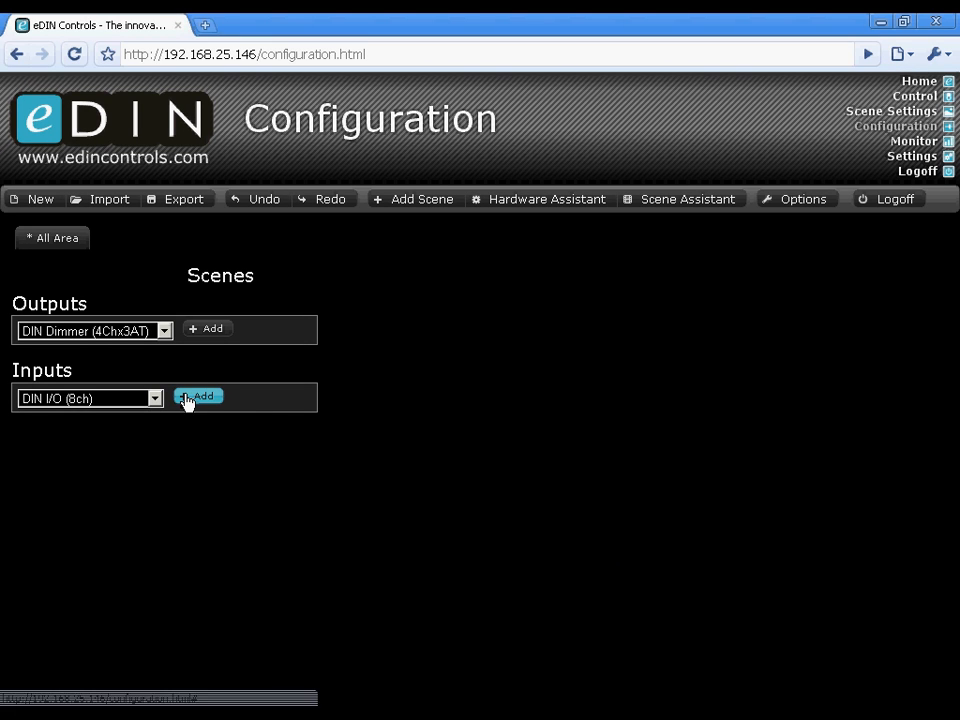
{"action": "left_click", "coordinate": [163, 334]}
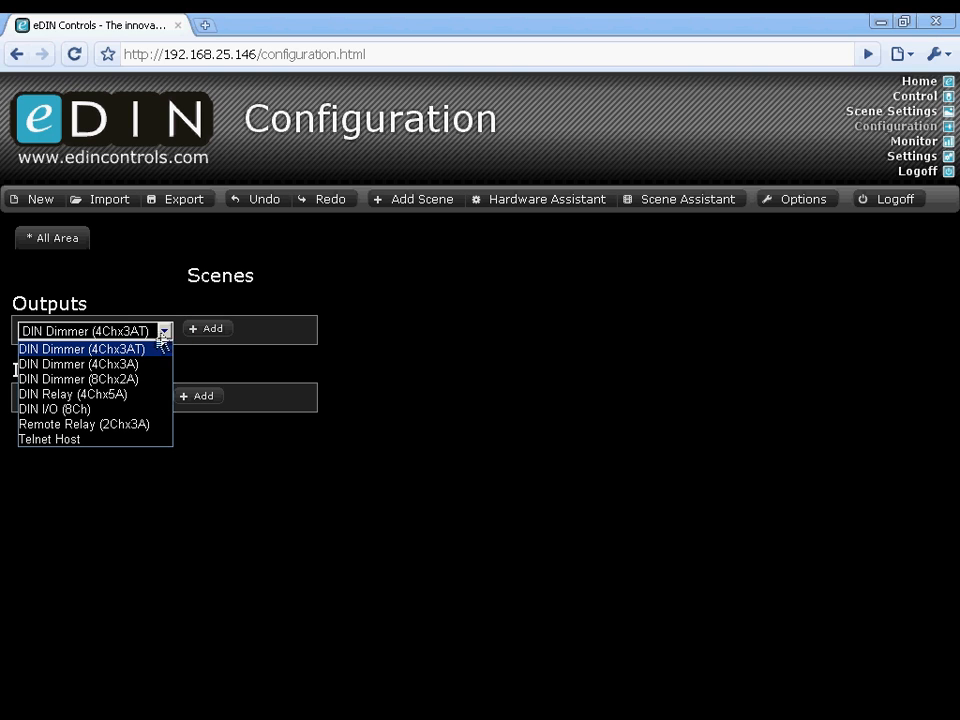
{"action": "left_click", "coordinate": [117, 380]}
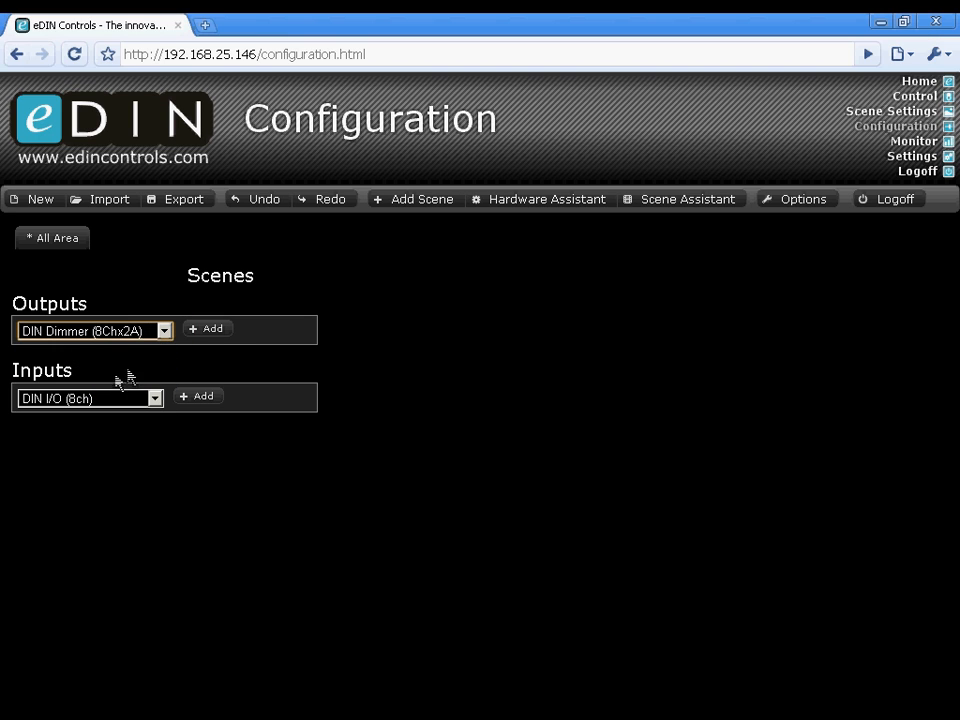
{"action": "left_click", "coordinate": [220, 338]}
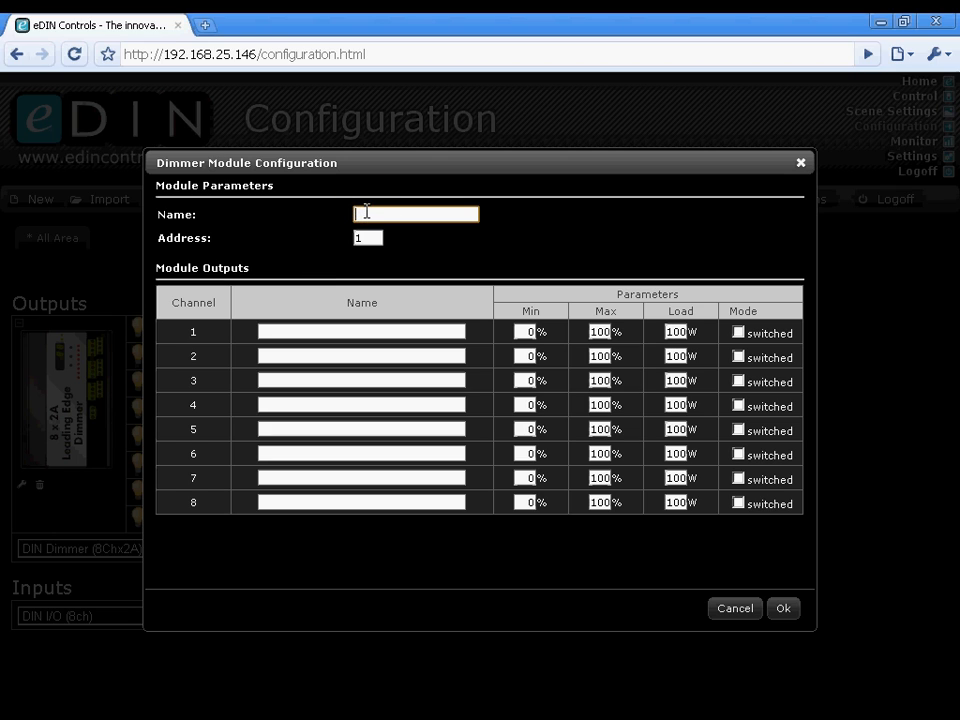
- Name the module Dimmer A, name its channel 1 Bedroom:Central pendant and set that channel's load to 80 W
{"action": "type", "text": "Dimmer A"}
{"action": "left_click", "coordinate": [315, 332]}
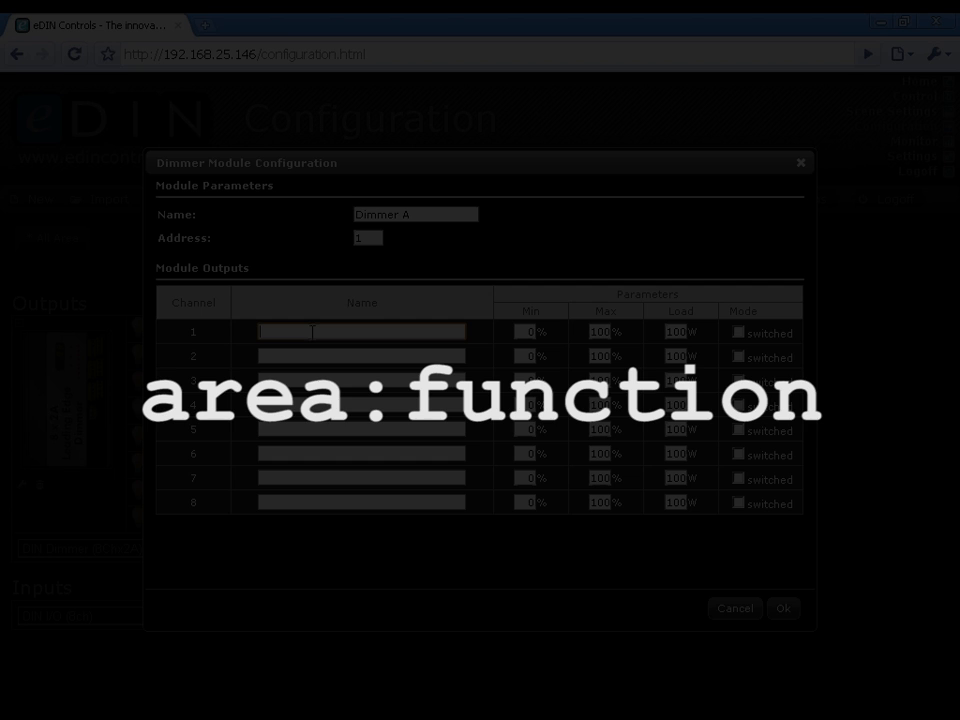
{"action": "type", "text": "edroom Cei"}
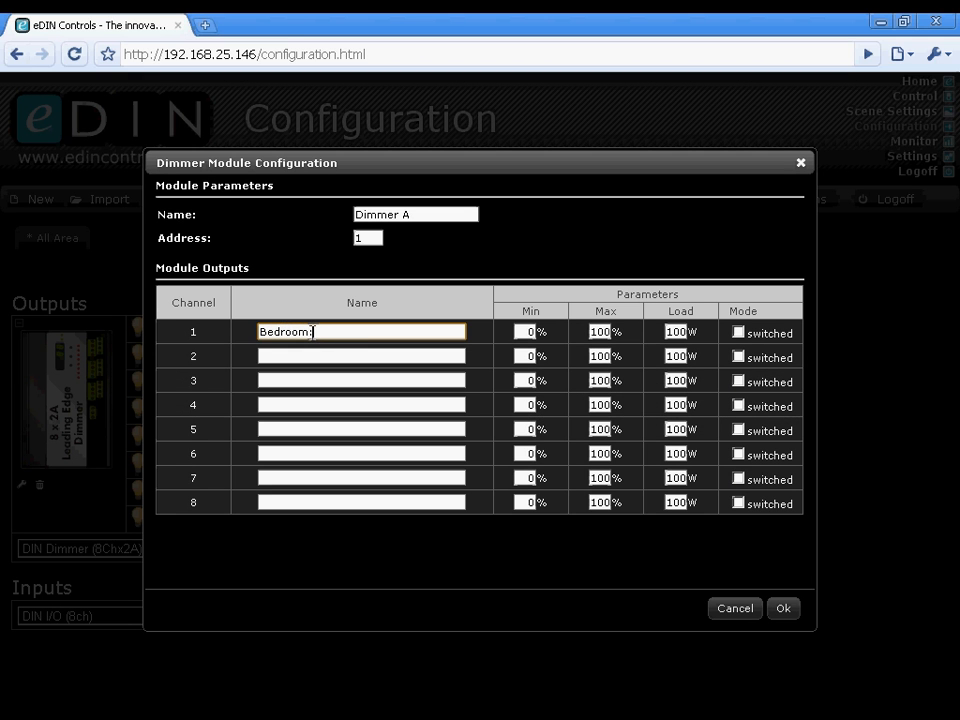
{"action": "type", "text": "ntral pendant"}
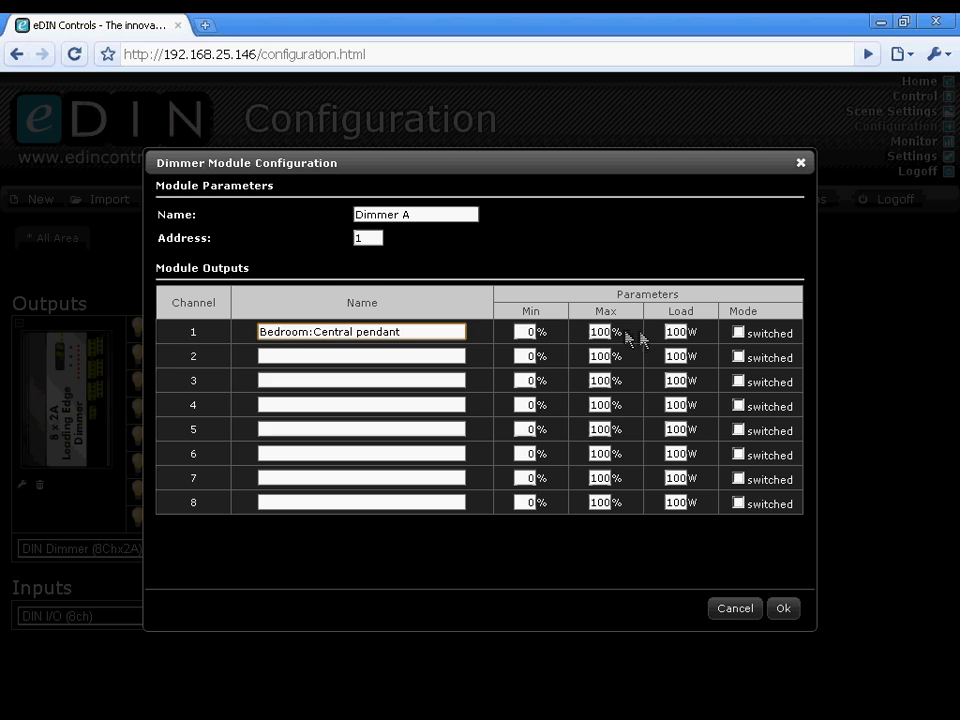
{"action": "left_click", "coordinate": [677, 331]}
{"action": "type", "text": "80"}
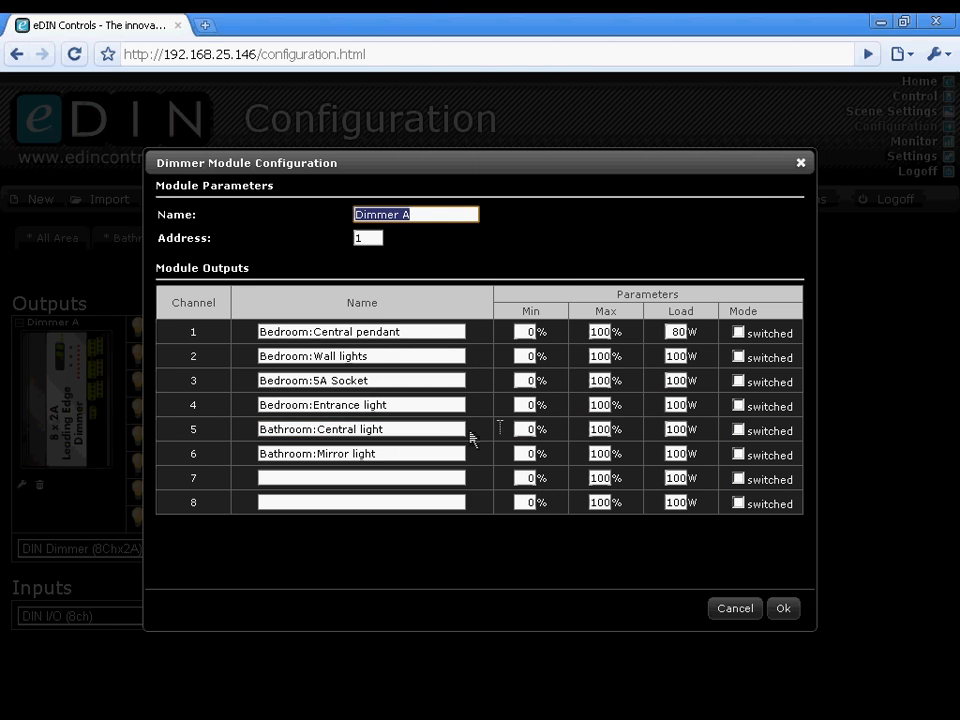
{"action": "left_click", "coordinate": [776, 608]}
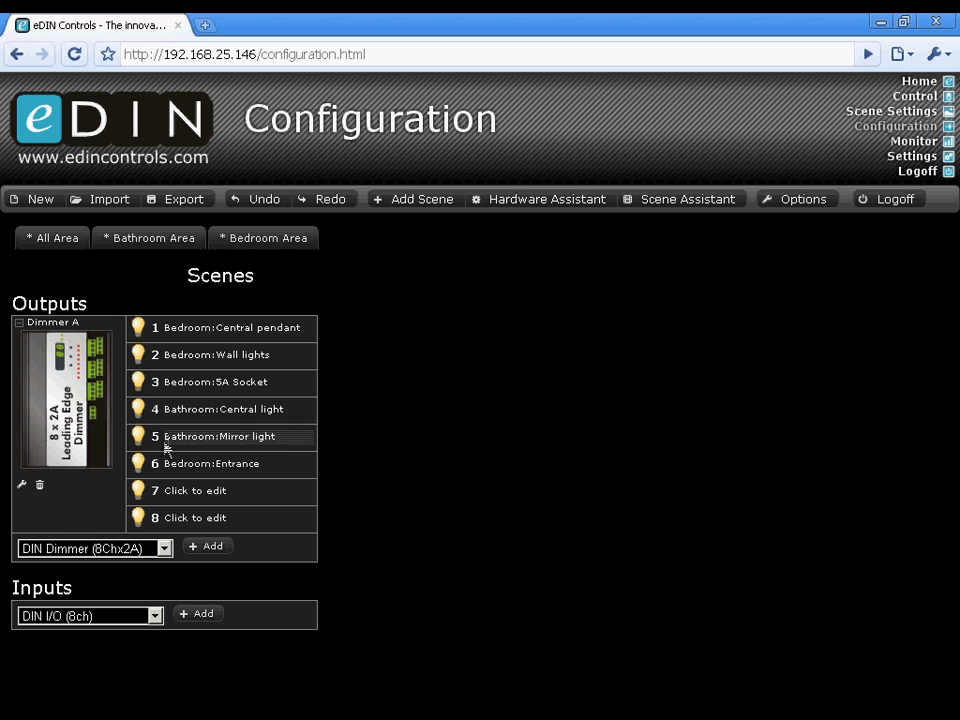
- In Dimmer A's module configuration, move the name Bathroom:Mirror light from channel 5 to channel 6, replacing Bedroom:Entrance
{"action": "left_click", "coordinate": [20, 486]}
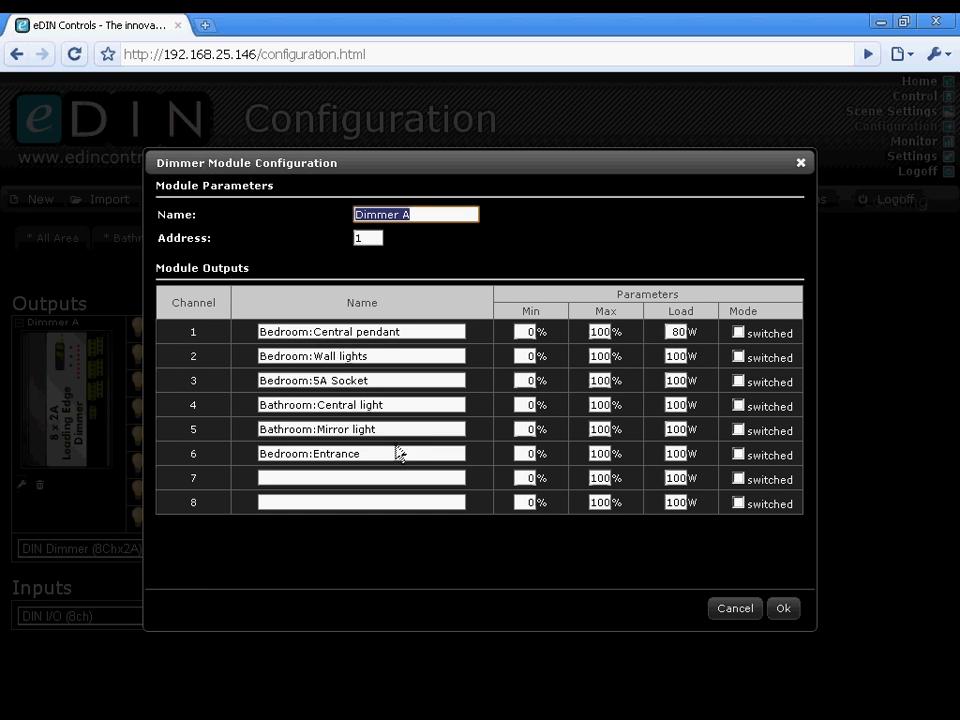
{"action": "left_click", "coordinate": [394, 430]}
{"action": "key", "text": "ctrl+c"}
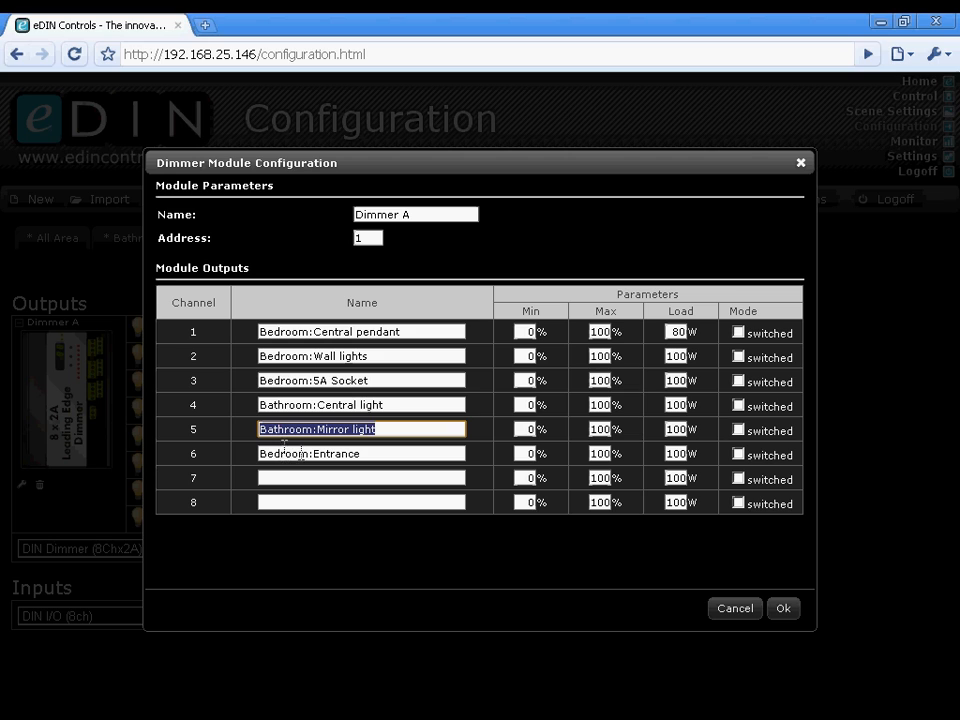
{"action": "key", "text": "Delete"}
{"action": "left_click_drag", "start_coordinate": [364, 453], "coordinate": [193, 454]}
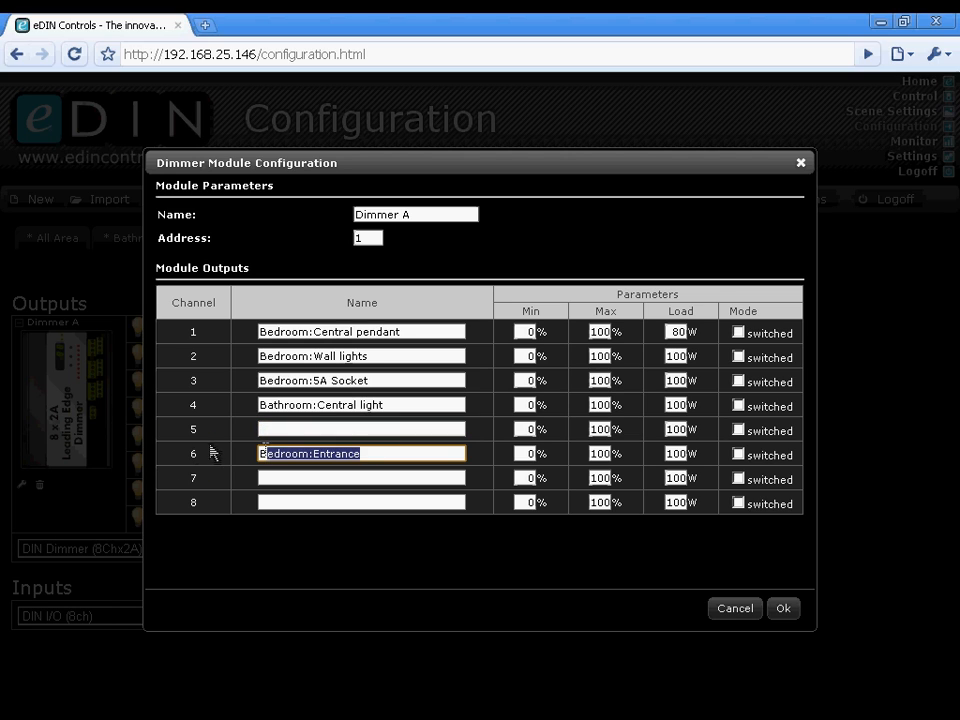
{"action": "key", "text": "Delete"}
{"action": "key", "text": "ctrl+v"}
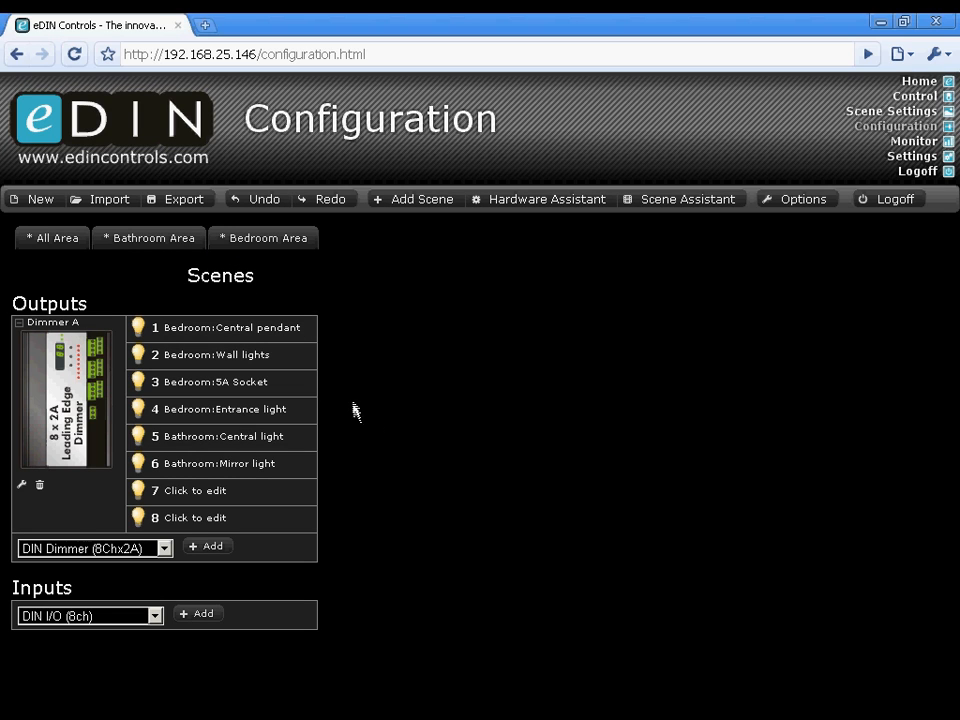
- Add a Wall Plate (5+2) input module and name it Bedroom
{"action": "left_click", "coordinate": [154, 616]}
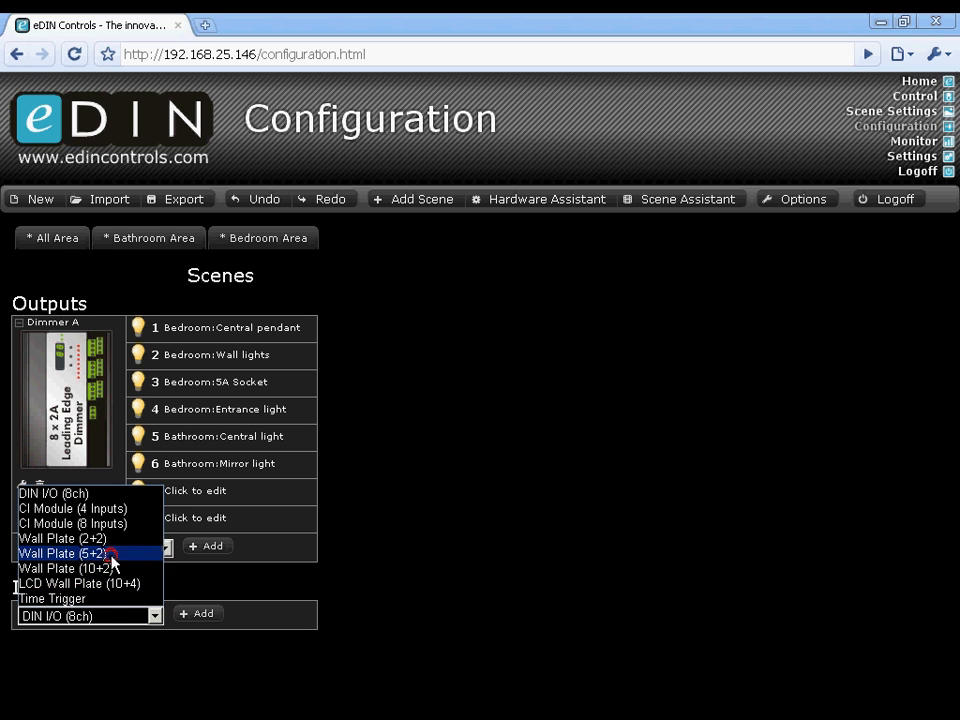
{"action": "left_click", "coordinate": [80, 554]}
{"action": "left_click", "coordinate": [186, 615]}
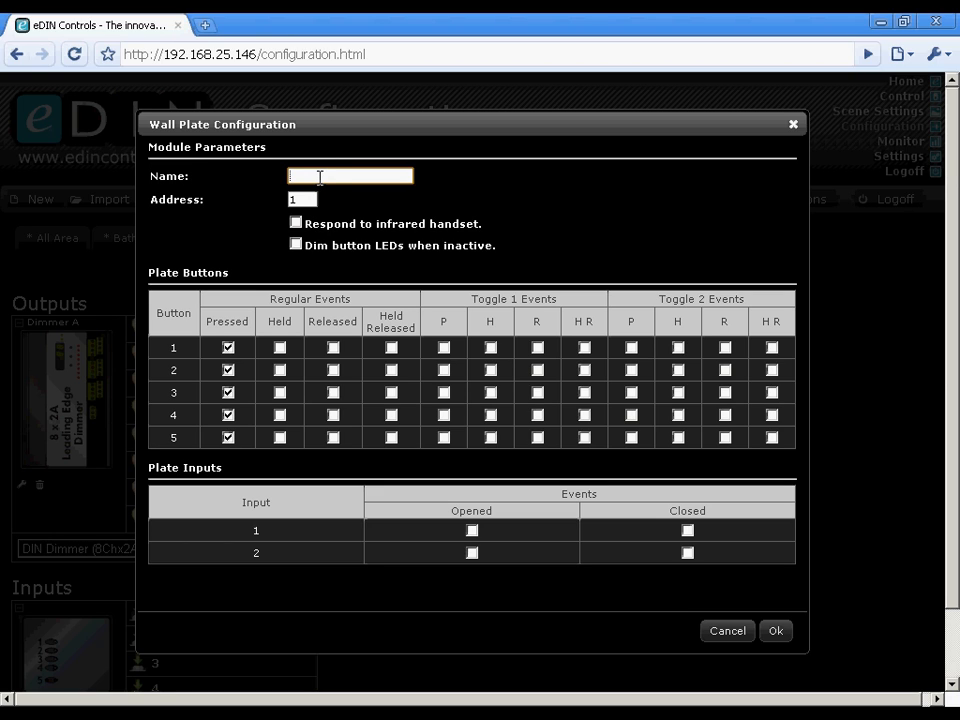
{"action": "type", "text": "Bedroom"}
{"action": "left_click", "coordinate": [775, 636]}
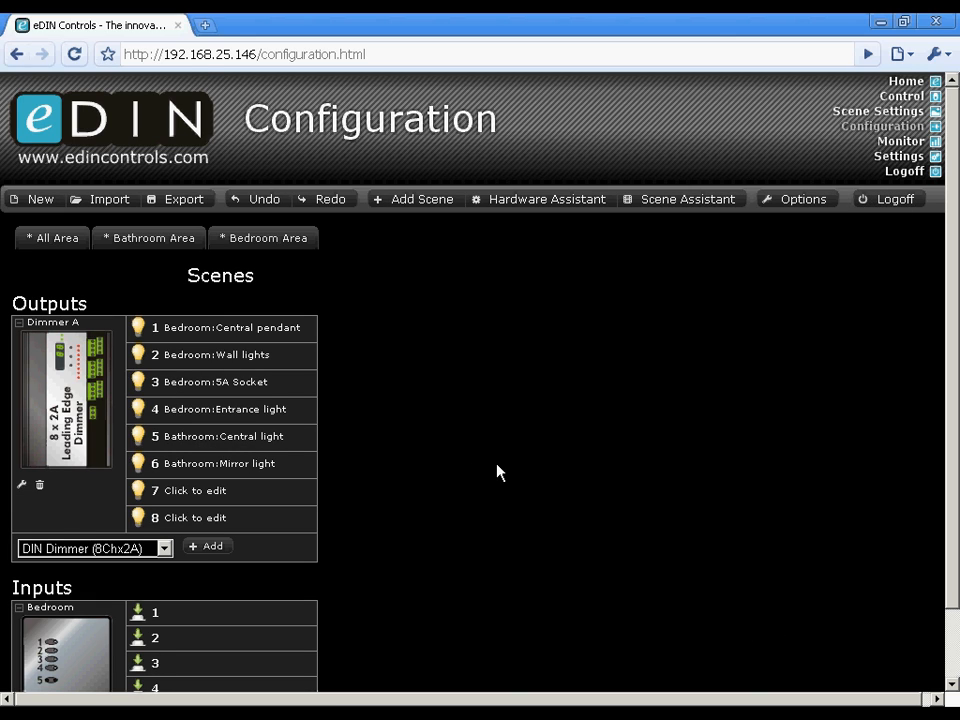
- Add a second Wall Plate (5+2) input module named Bathroom
{"action": "scroll", "coordinate": [497, 471], "scroll_direction": "down", "scroll_amount": 2}
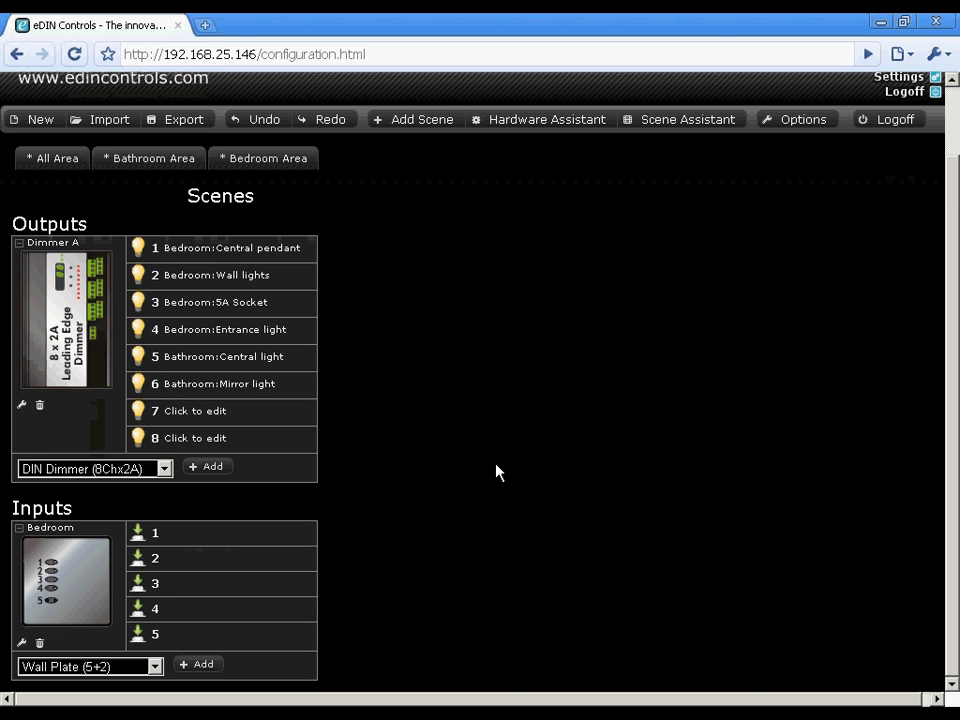
{"action": "left_click", "coordinate": [195, 665]}
{"action": "type", "text": "Bathroom"}
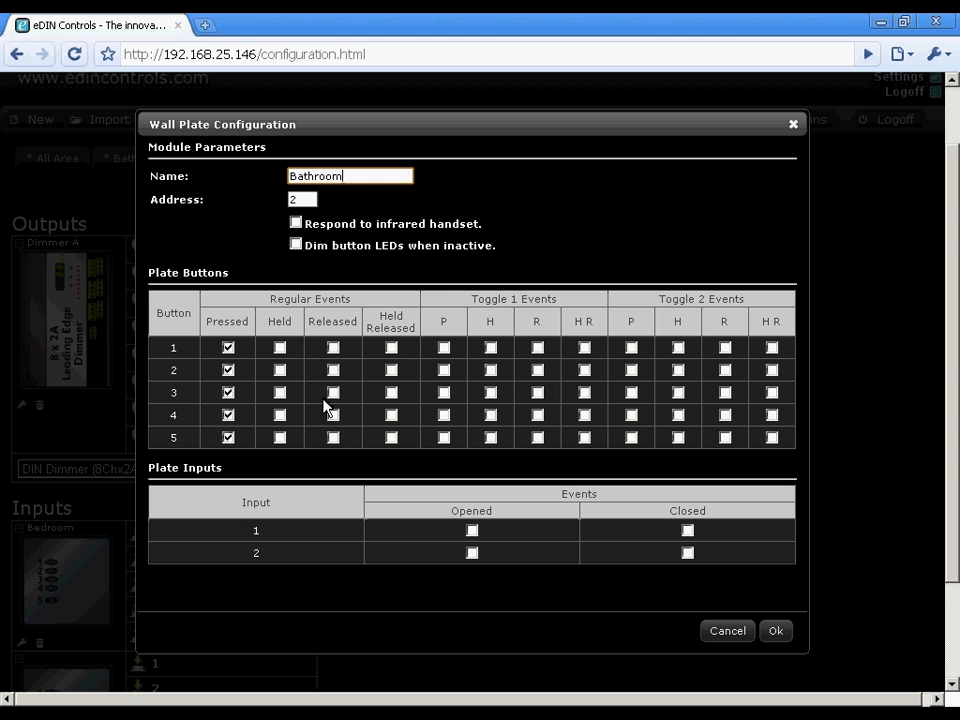
{"action": "left_click", "coordinate": [778, 632]}
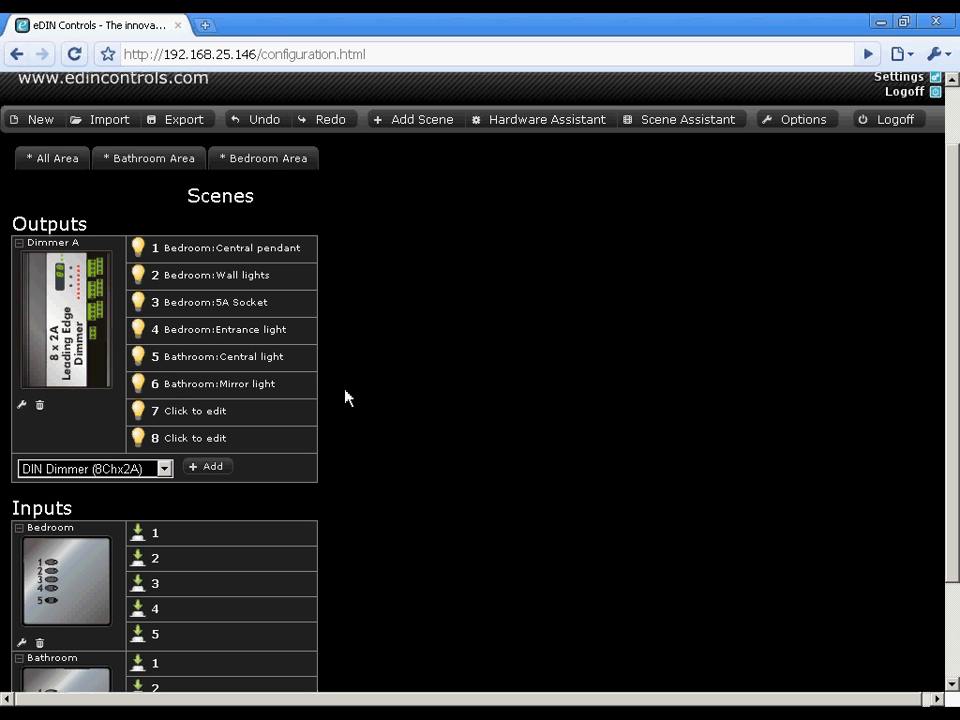
- Switch between the Bathroom and Bedroom areas to compare which wall plate inputs each one shows
{"action": "left_click", "coordinate": [150, 160]}
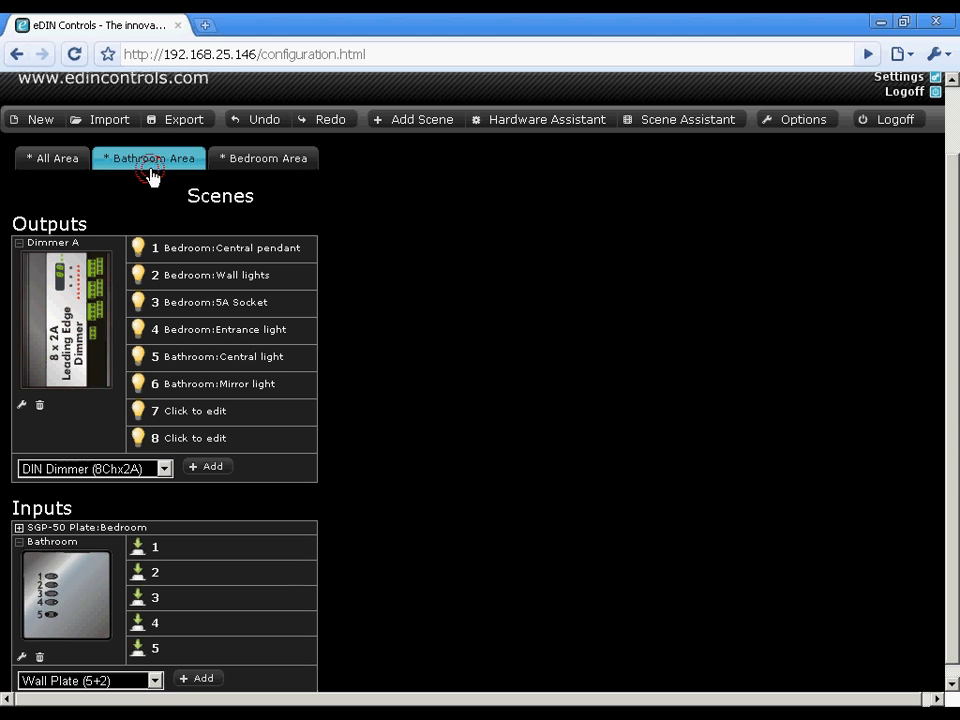
{"action": "left_click", "coordinate": [246, 166]}
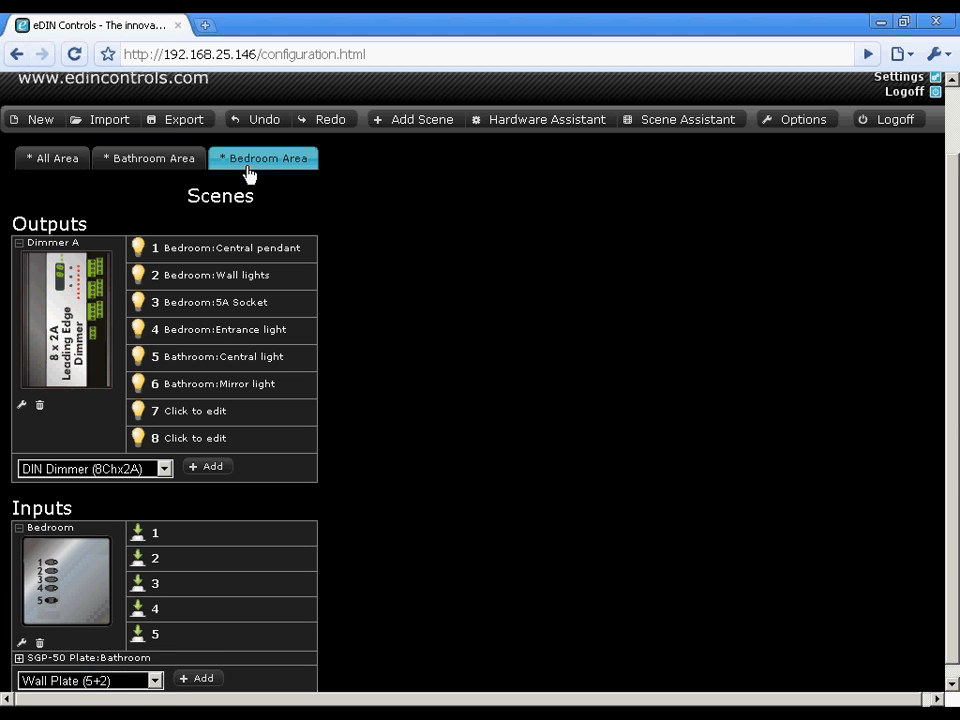
{"action": "left_click", "coordinate": [183, 168]}
{"action": "scroll", "coordinate": [279, 422], "scroll_direction": "down", "scroll_amount": 2}
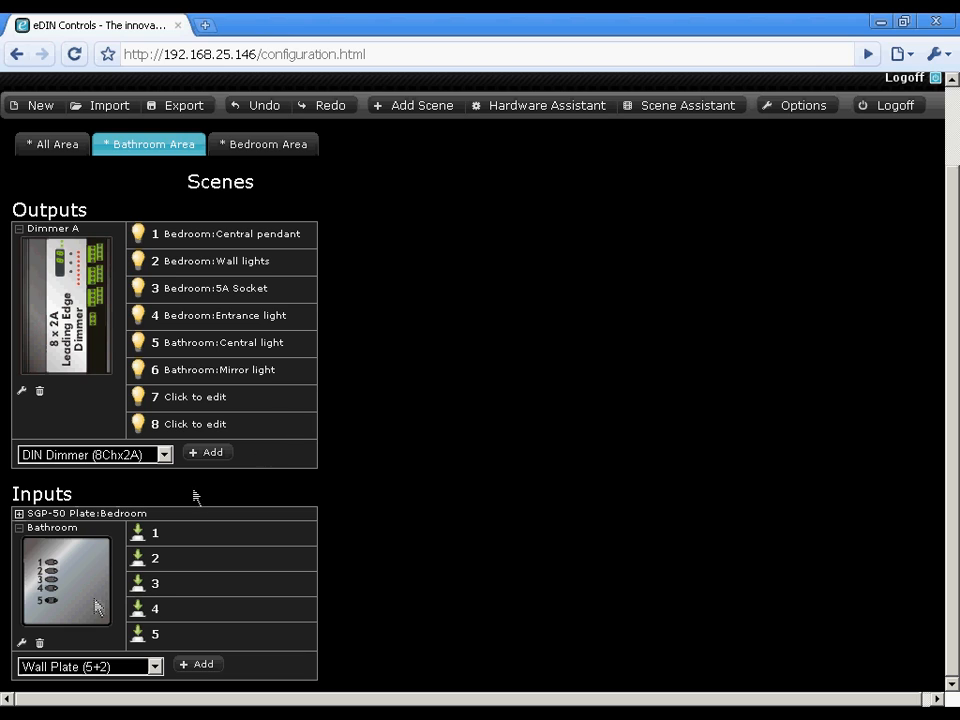
- Add a new scene to the Bedroom area and name it Bedroom:Welcome
{"action": "left_click", "coordinate": [243, 148]}
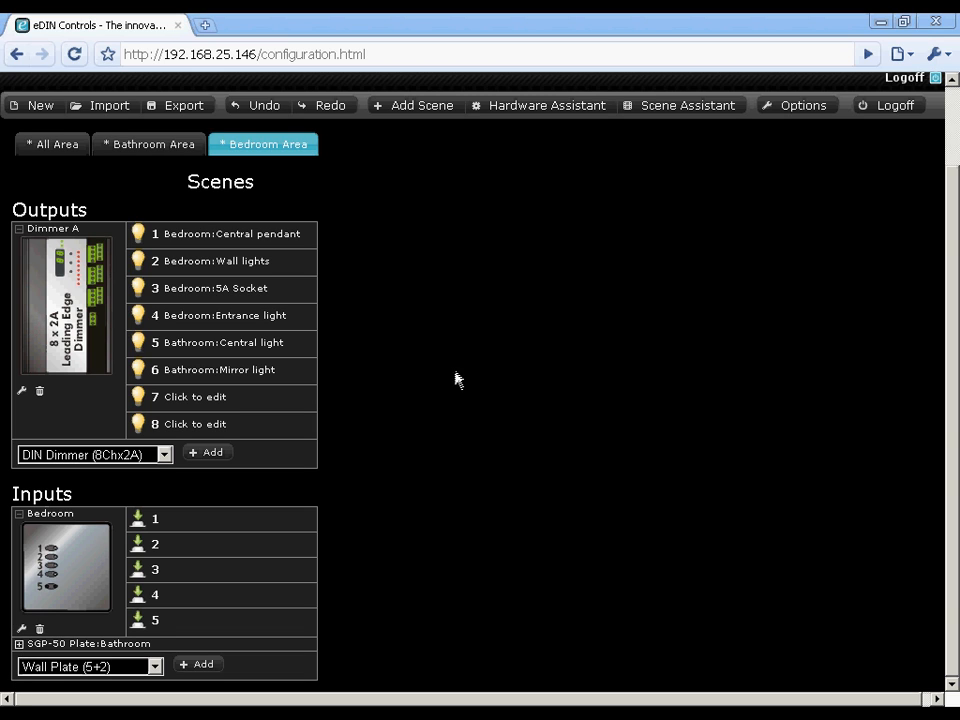
{"action": "left_click", "coordinate": [418, 106]}
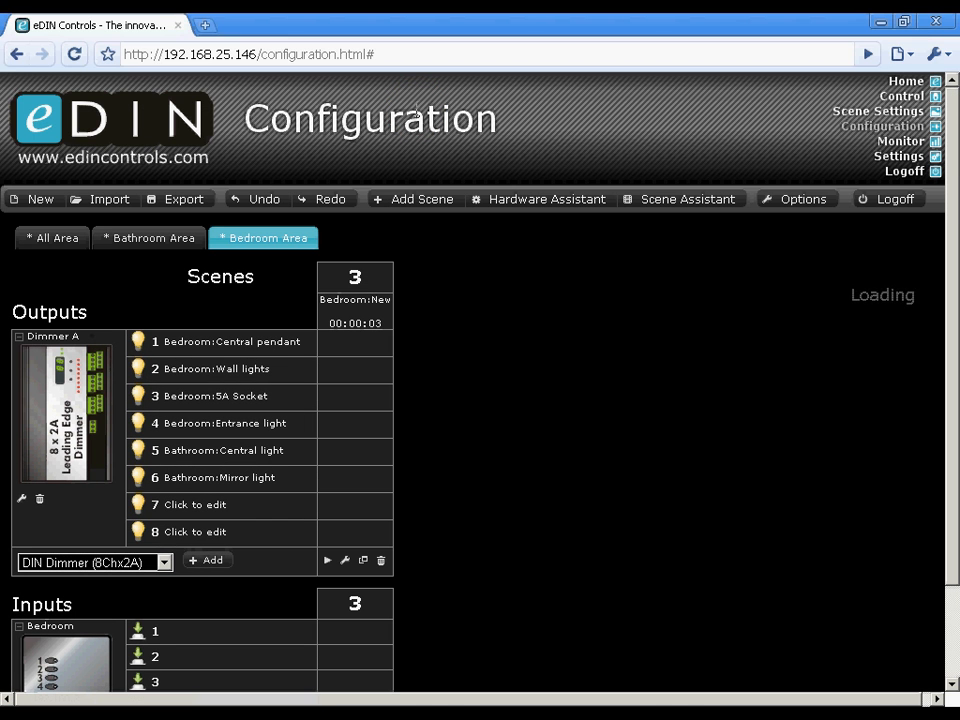
{"action": "left_click", "coordinate": [376, 302]}
{"action": "left_click_drag", "start_coordinate": [381, 302], "coordinate": [364, 298]}
{"action": "type", "text": "Welcome"}
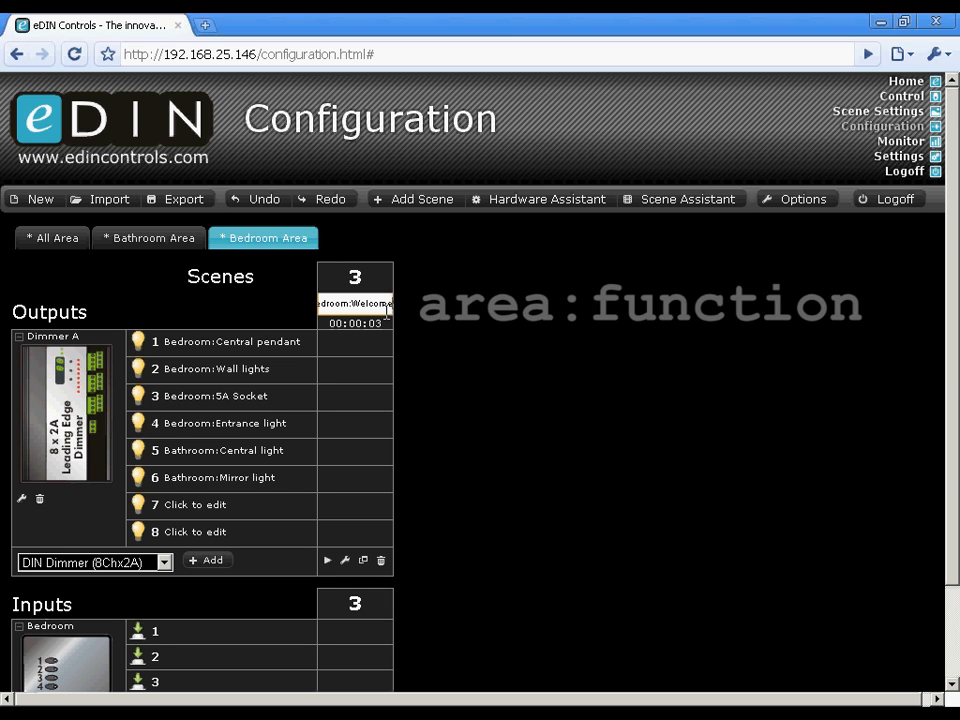
{"action": "key", "text": "Left"}
{"action": "key", "text": "Left"}
{"action": "key", "text": "Left"}
{"action": "key", "text": "Left"}
{"action": "key", "text": "Left"}
{"action": "key", "text": "Left"}
{"action": "key", "text": "Left"}
{"action": "key", "text": "Left"}
{"action": "key", "text": "Left"}
{"action": "key", "text": "Left"}
{"action": "key", "text": "Left"}
{"action": "key", "text": "Left"}
{"action": "key", "text": "Left"}
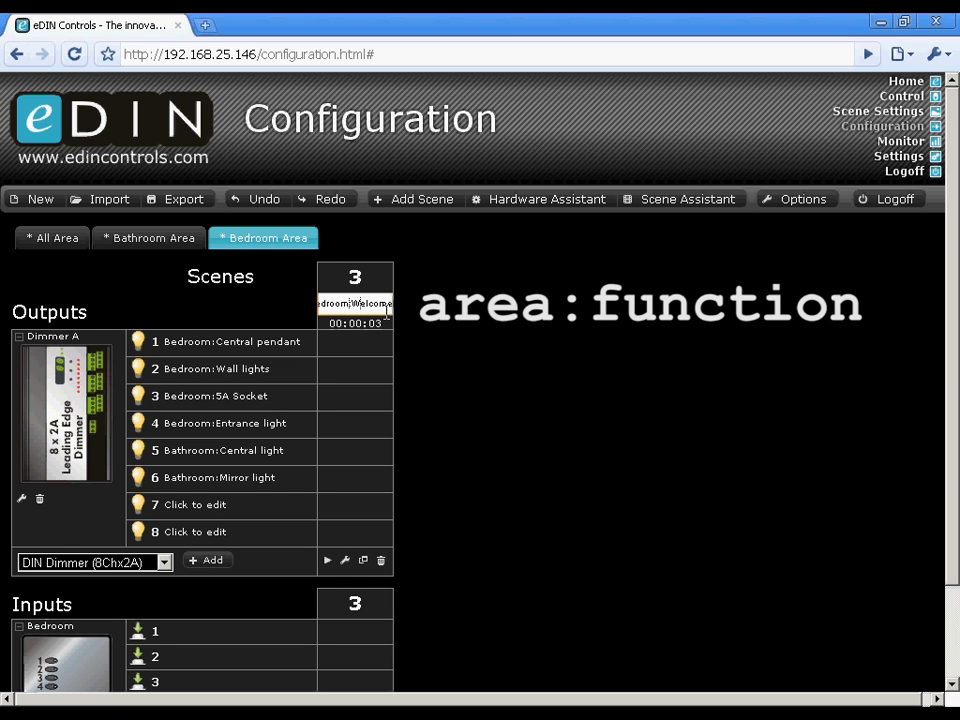
{"action": "key", "text": "Right"}
{"action": "key", "text": "Right"}
{"action": "key", "text": "Right"}
{"action": "key", "text": "Right"}
{"action": "key", "text": "Right"}
{"action": "key", "text": "Right"}
{"action": "key", "text": "Right"}
{"action": "key", "text": "Right"}
{"action": "key", "text": "Right"}
{"action": "key", "text": "Right"}
{"action": "key", "text": "Right"}
{"action": "key", "text": "Right"}
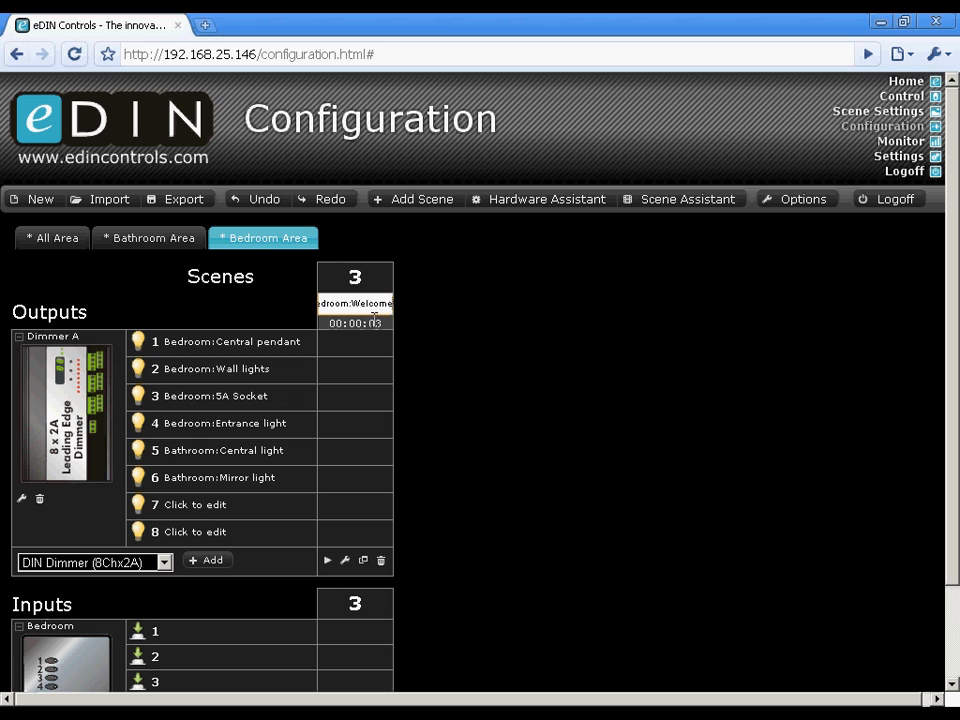
- Set the Bedroom:Welcome scene's fade time to 00:00:02 and its levels to 65% for Central pendant and 50% for Wall lights
{"action": "left_click", "coordinate": [373, 322]}
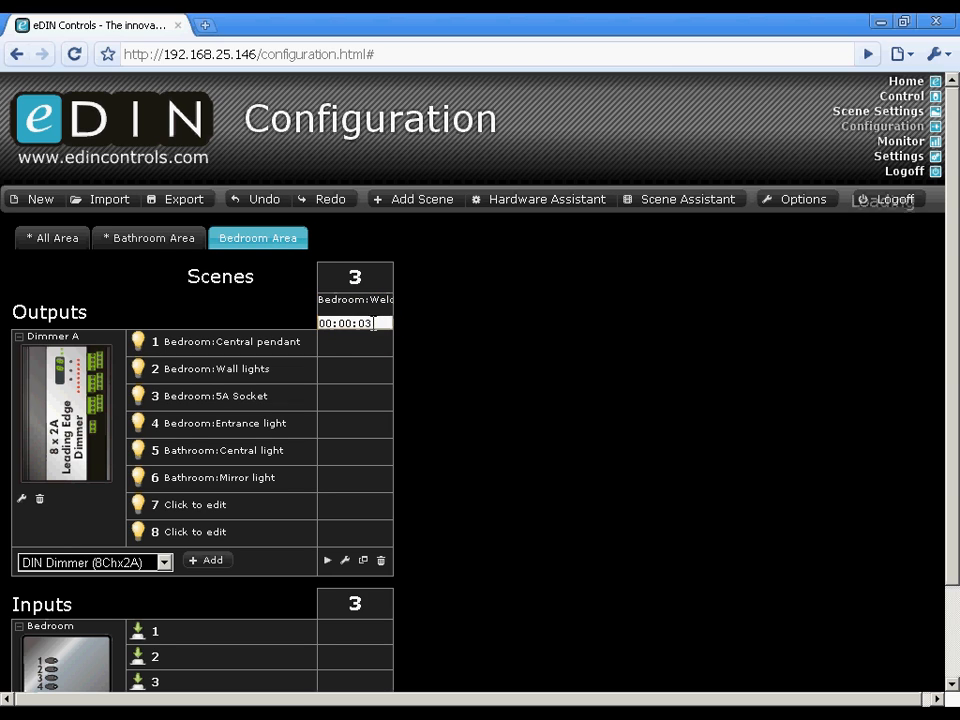
{"action": "key", "text": "BackSpace"}
{"action": "left_click", "coordinate": [358, 350]}
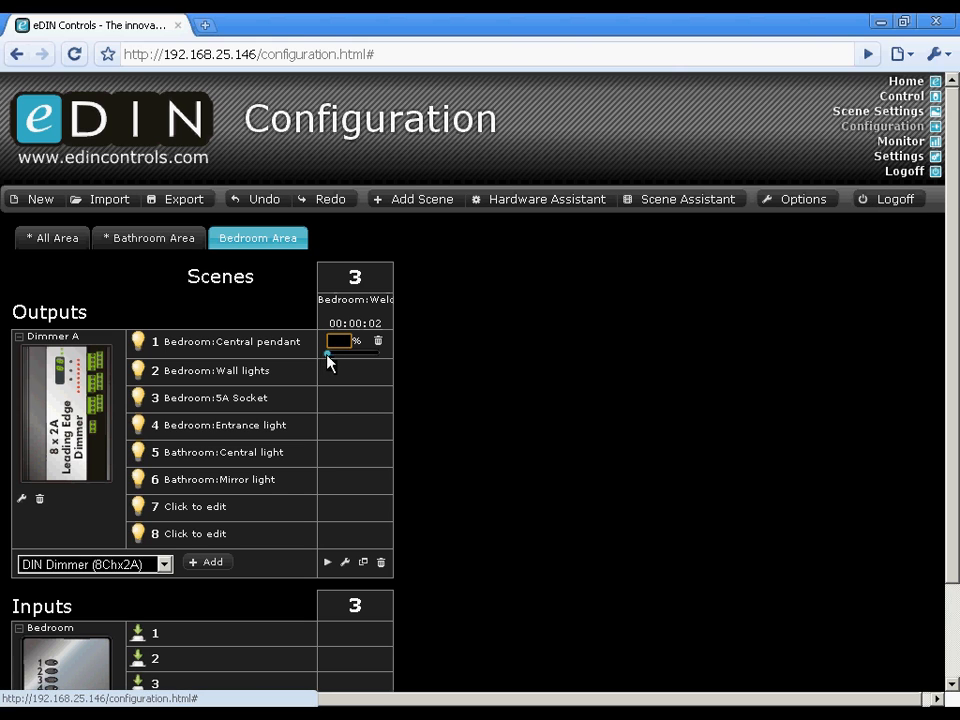
{"action": "left_click_drag", "start_coordinate": [325, 354], "coordinate": [355, 354]}
{"action": "left_click", "coordinate": [340, 369]}
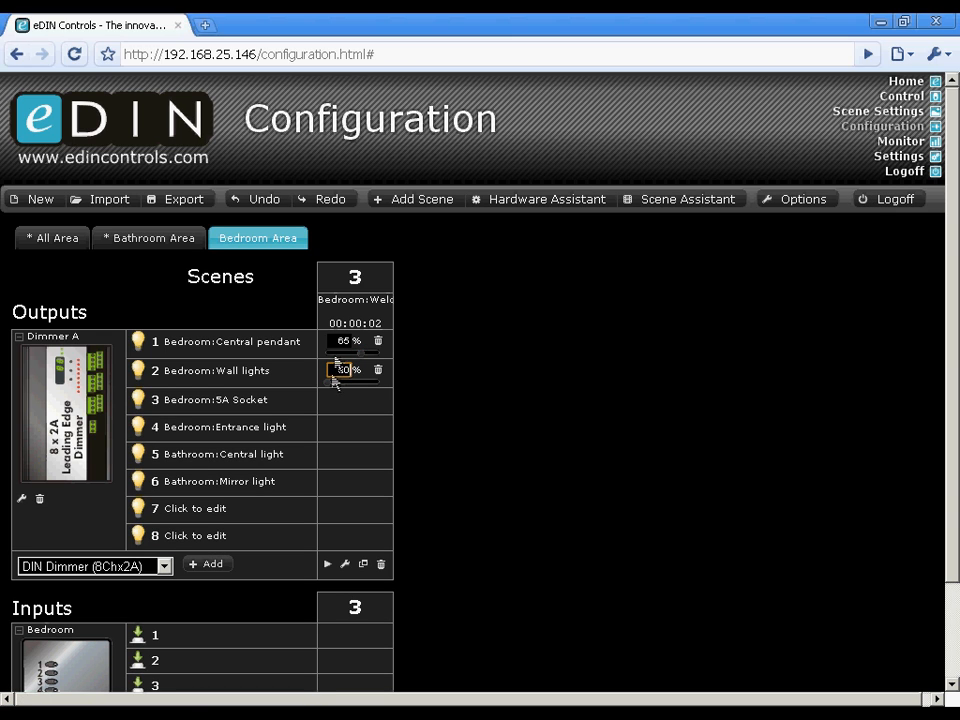
- Set the Bedroom:5A Socket level to 45% in the welcome scene and remove that channel's level from the scene again
{"action": "left_click", "coordinate": [333, 400]}
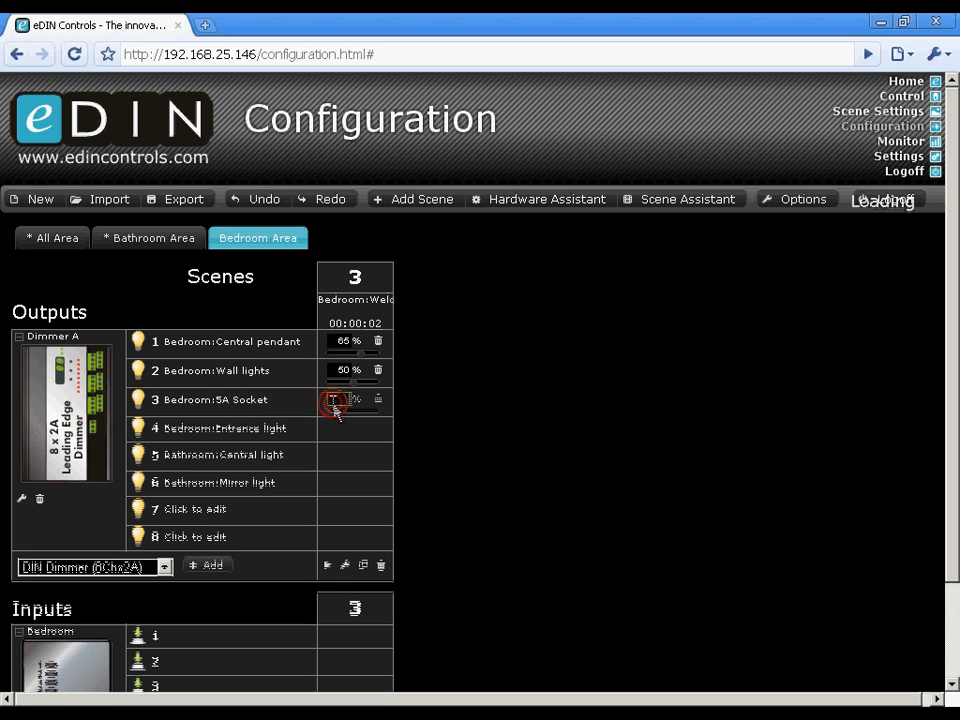
{"action": "left_click", "coordinate": [424, 433]}
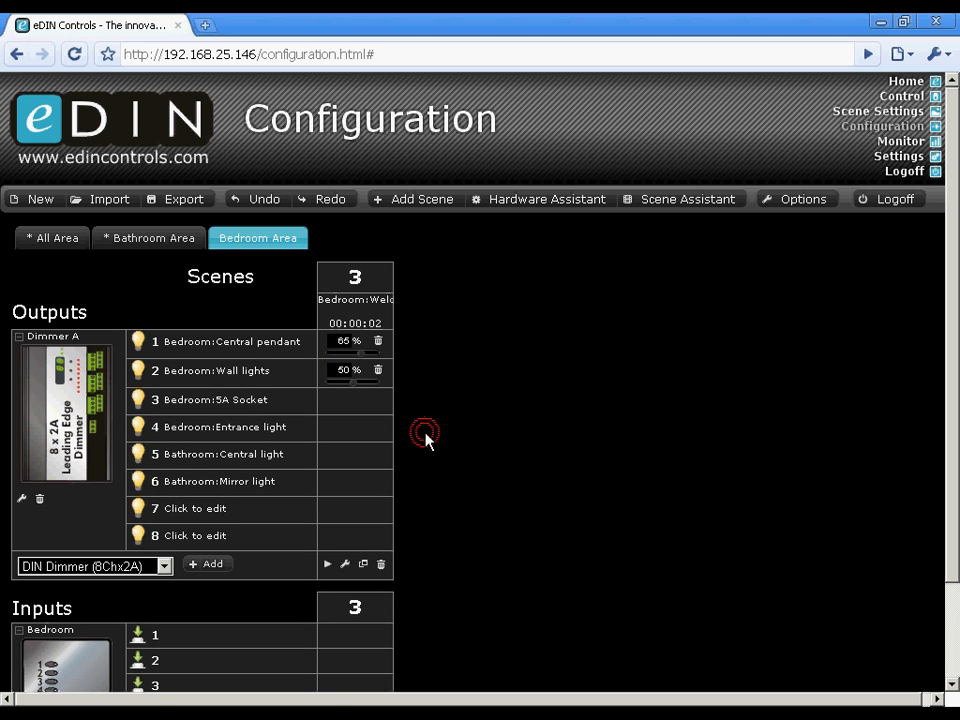
{"action": "left_click", "coordinate": [331, 409]}
{"action": "left_click", "coordinate": [349, 412]}
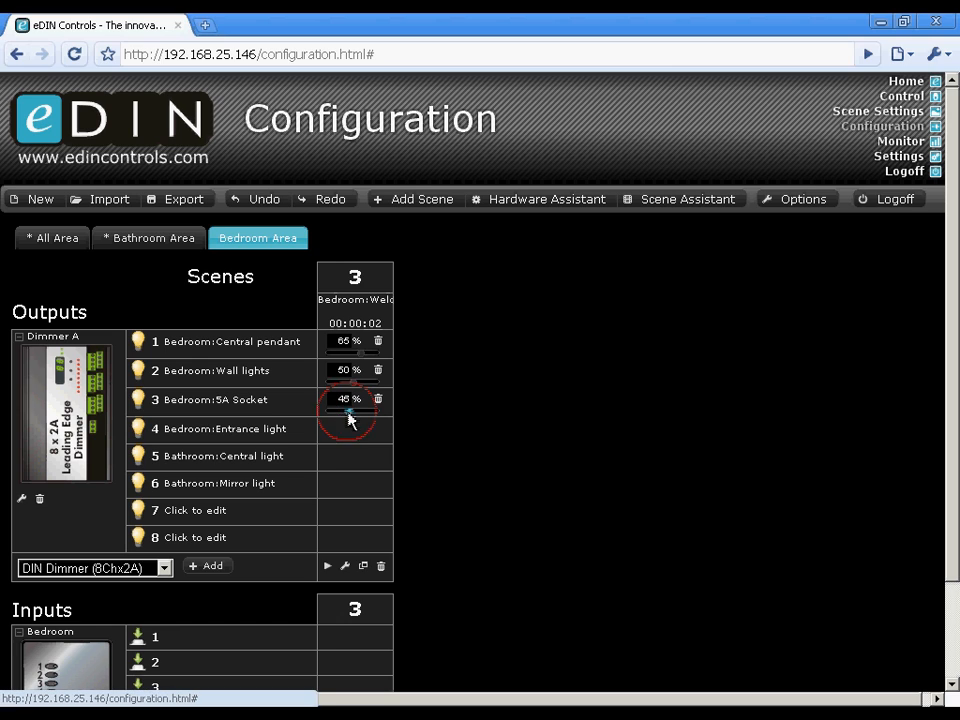
{"action": "left_click", "coordinate": [434, 421]}
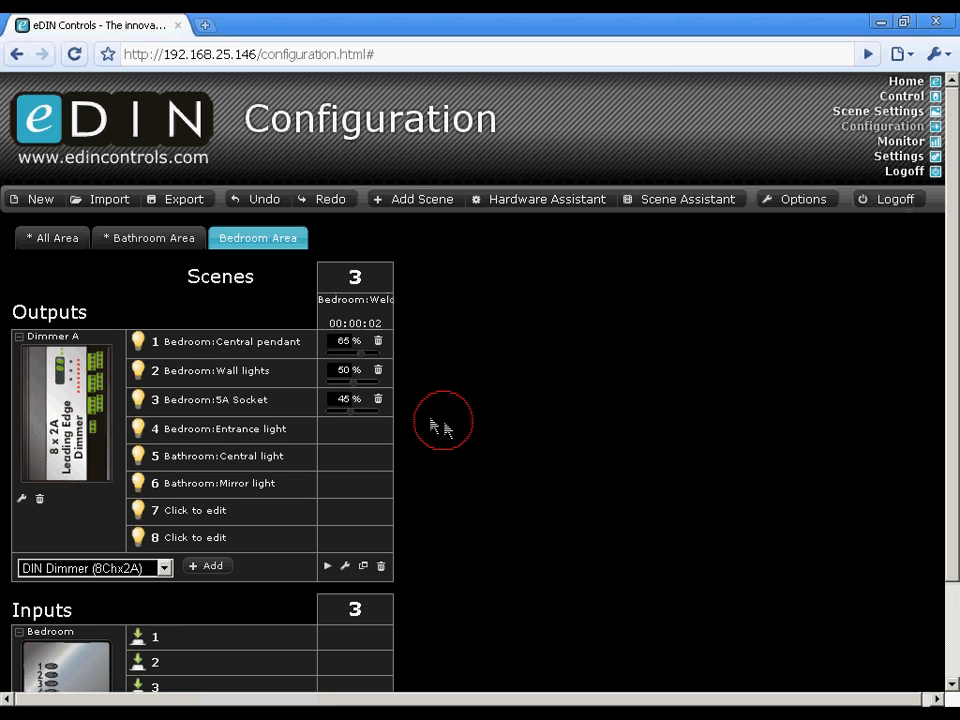
{"action": "left_click", "coordinate": [378, 398]}
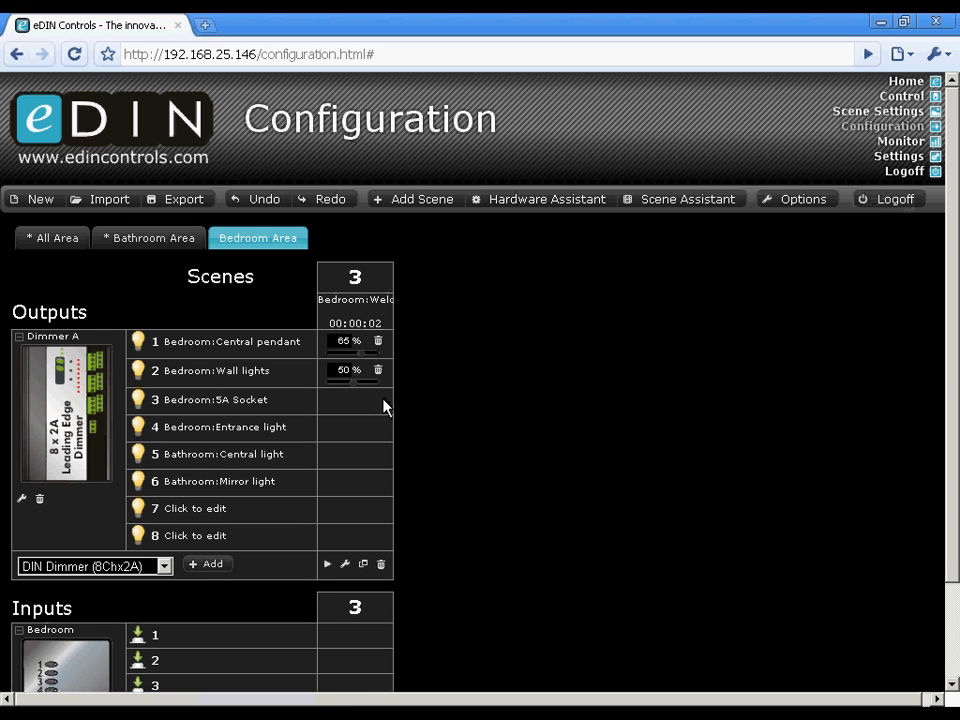
- Duplicate the Bedroom:Welcome scene and rename the copy Bedroom:All Off
{"action": "left_click", "coordinate": [364, 566]}
{"action": "left_click", "coordinate": [436, 306]}
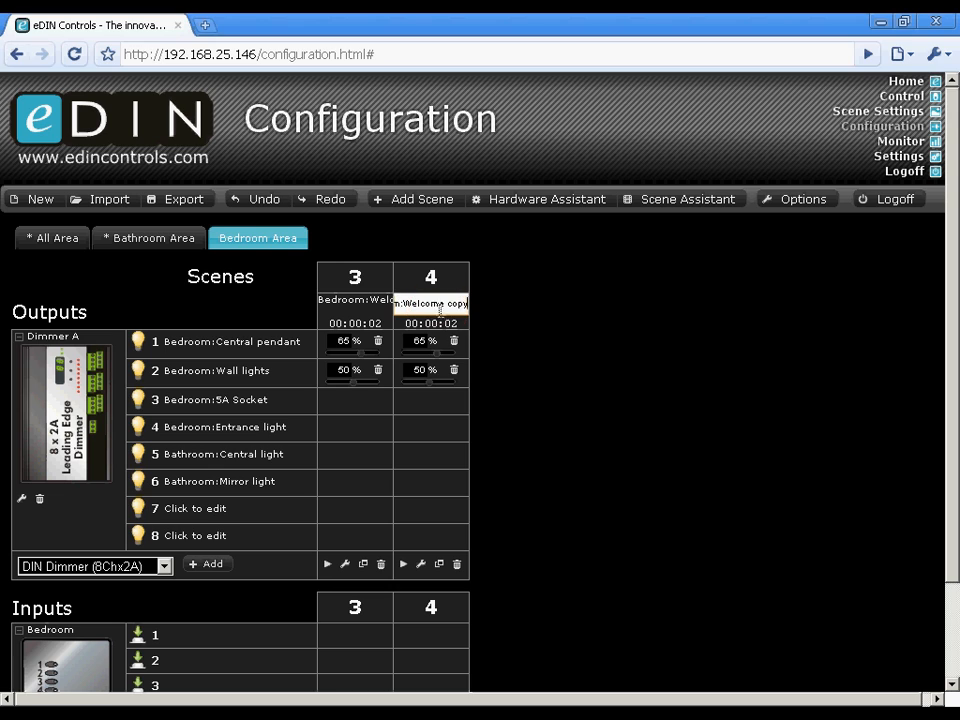
{"action": "key", "text": "BackSpace"}
{"action": "key", "text": "BackSpace"}
{"action": "key", "text": "BackSpace"}
{"action": "key", "text": "BackSpace"}
{"action": "key", "text": "BackSpace"}
{"action": "key", "text": "BackSpace"}
{"action": "key", "text": "BackSpace"}
{"action": "key", "text": "BackSpace"}
{"action": "key", "text": "BackSpace"}
{"action": "key", "text": "BackSpace"}
{"action": "key", "text": "BackSpace"}
{"action": "key", "text": "BackSpace"}
{"action": "type", "text": "All Off"}
- Set the Bedroom:All Off scene to 0% for all four bedroom channels and Bathroom:Central light, and play the scene
{"action": "left_click_drag", "start_coordinate": [438, 354], "coordinate": [397, 387]}
{"action": "left_click", "coordinate": [404, 400]}
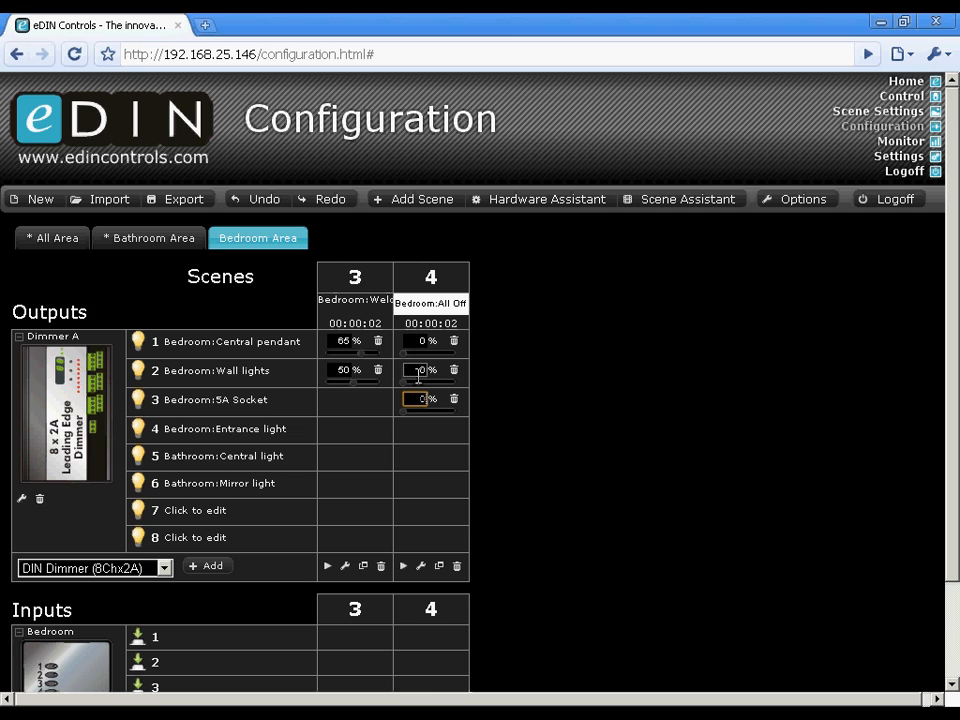
{"action": "left_click", "coordinate": [414, 427]}
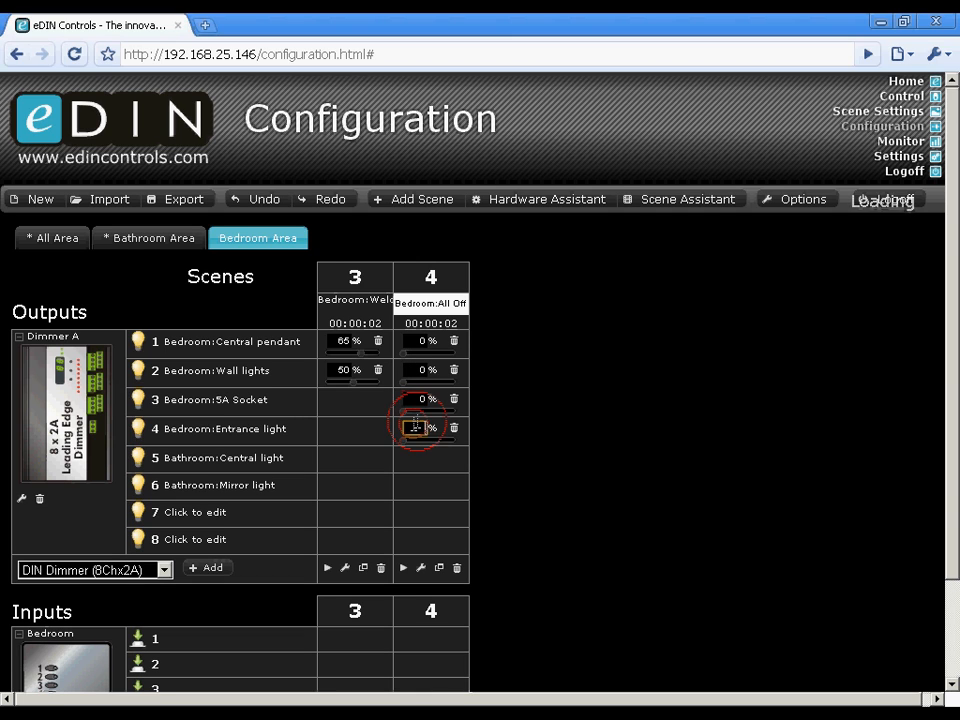
{"action": "left_click", "coordinate": [438, 464]}
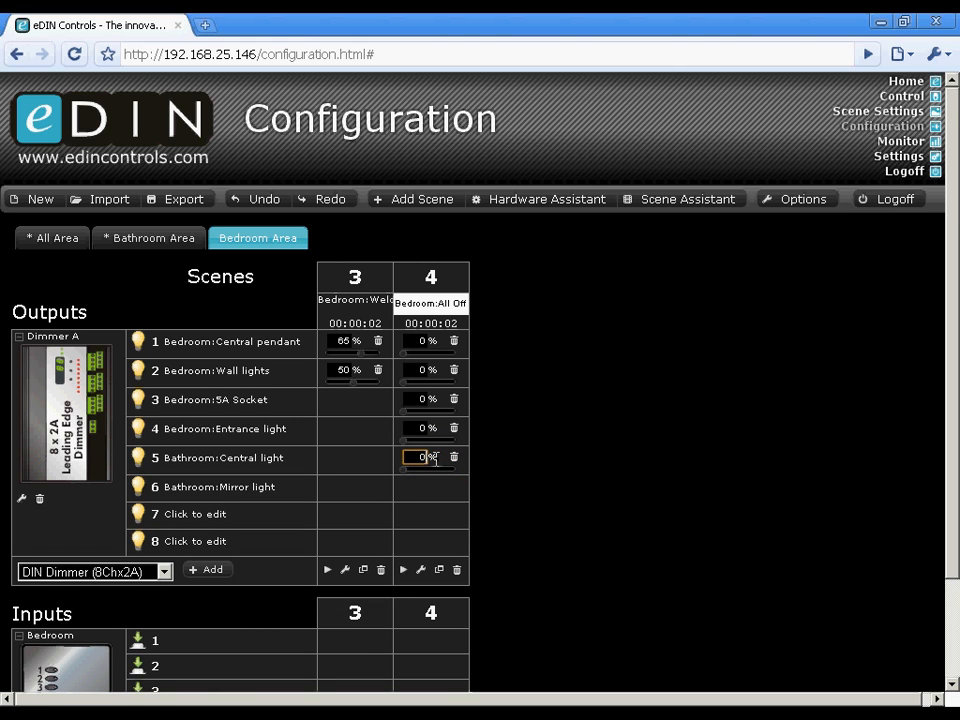
{"action": "left_click", "coordinate": [404, 571]}
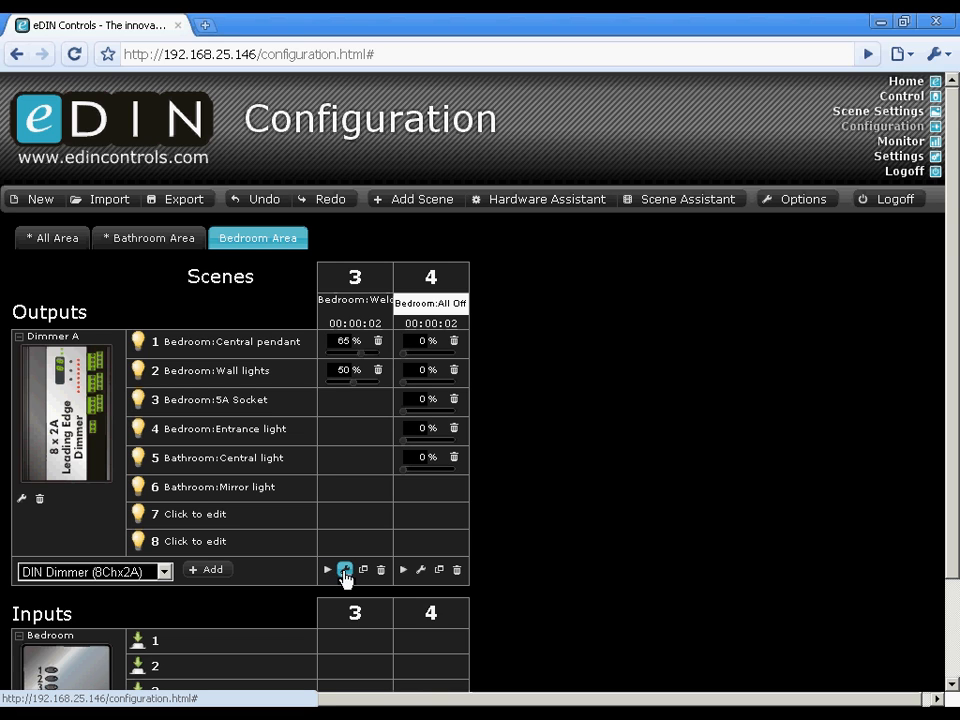
- Adjust the Bedroom:Welcome scene's levels to 77% for Central pendant and 66% for Wall lights
{"action": "left_click", "coordinate": [345, 571]}
{"action": "left_click_drag", "start_coordinate": [558, 341], "coordinate": [602, 343]}
{"action": "left_click_drag", "start_coordinate": [501, 360], "coordinate": [555, 364]}
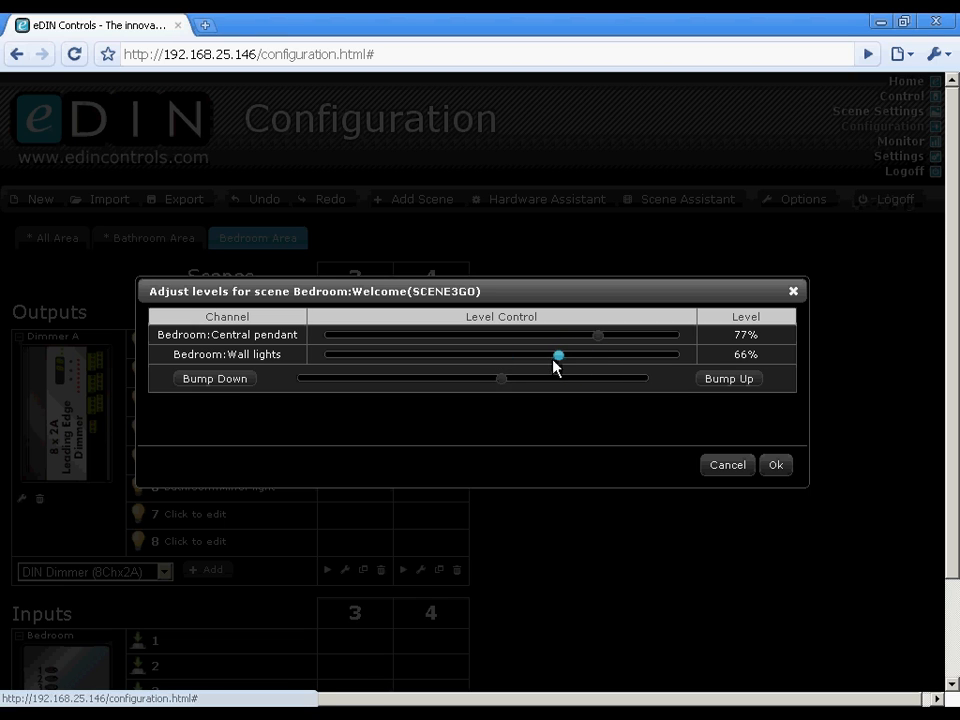
- Bump the Welcome scene's levels down and back up to 72% for Central pendant and 61% for Wall lights, and save them
{"action": "left_click", "coordinate": [208, 386]}
{"action": "left_click", "coordinate": [208, 386]}
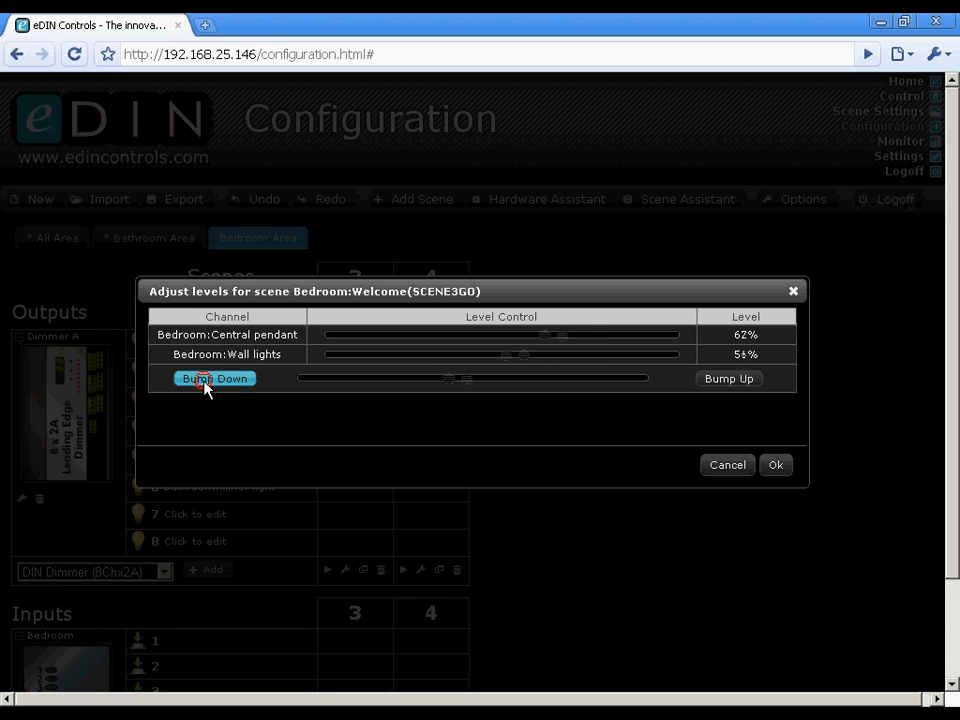
{"action": "left_click", "coordinate": [208, 386]}
{"action": "left_click", "coordinate": [717, 388]}
{"action": "left_click", "coordinate": [716, 389]}
{"action": "left_click", "coordinate": [769, 466]}
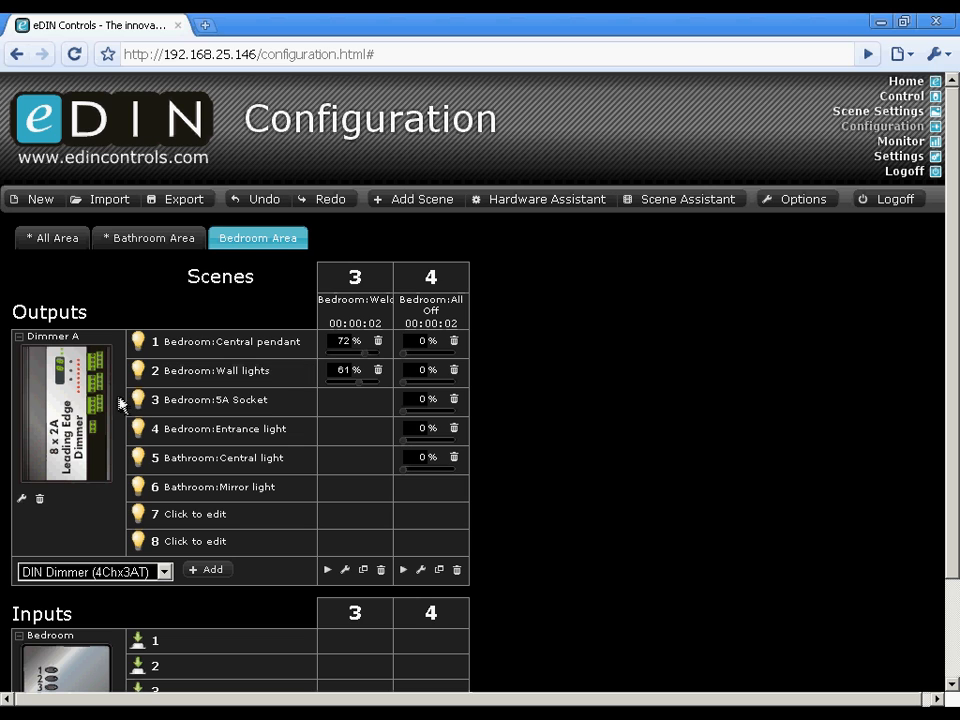
- Assign Recall on the Bedroom plate's input 1 to scene 3 and on input 5 to scene 4
{"action": "scroll", "coordinate": [60, 560], "scroll_direction": "down", "scroll_amount": 2}
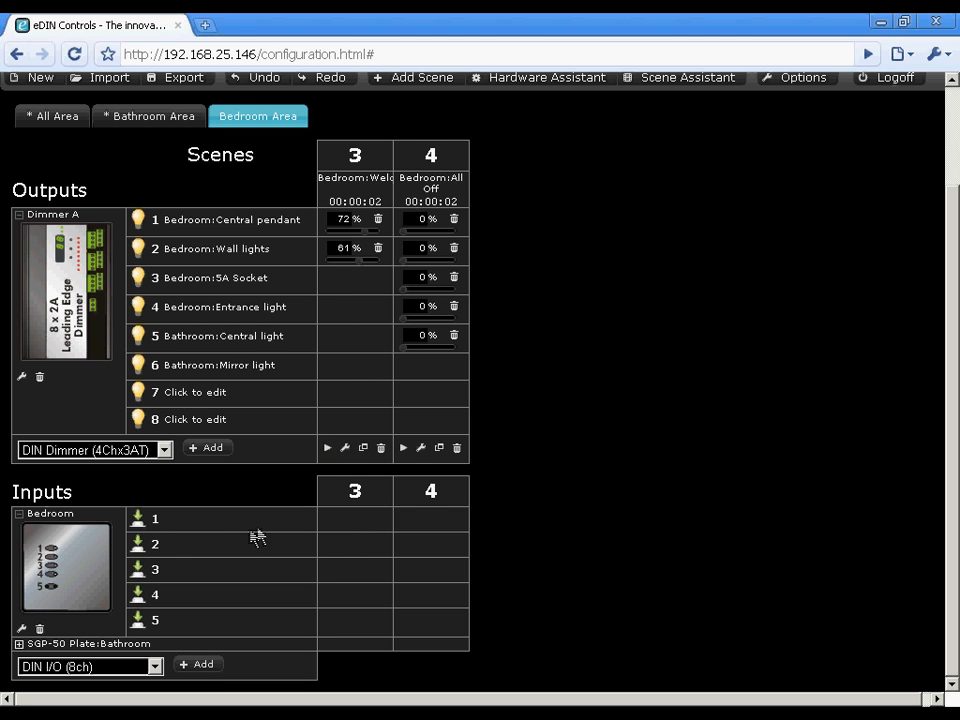
{"action": "left_click", "coordinate": [336, 519]}
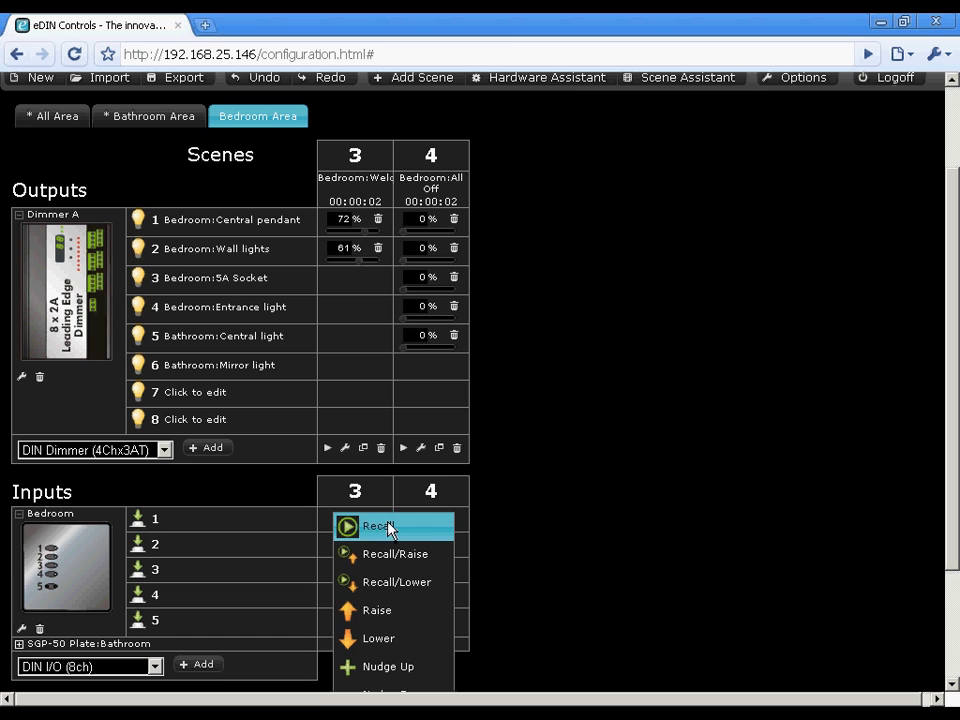
{"action": "left_click", "coordinate": [389, 527]}
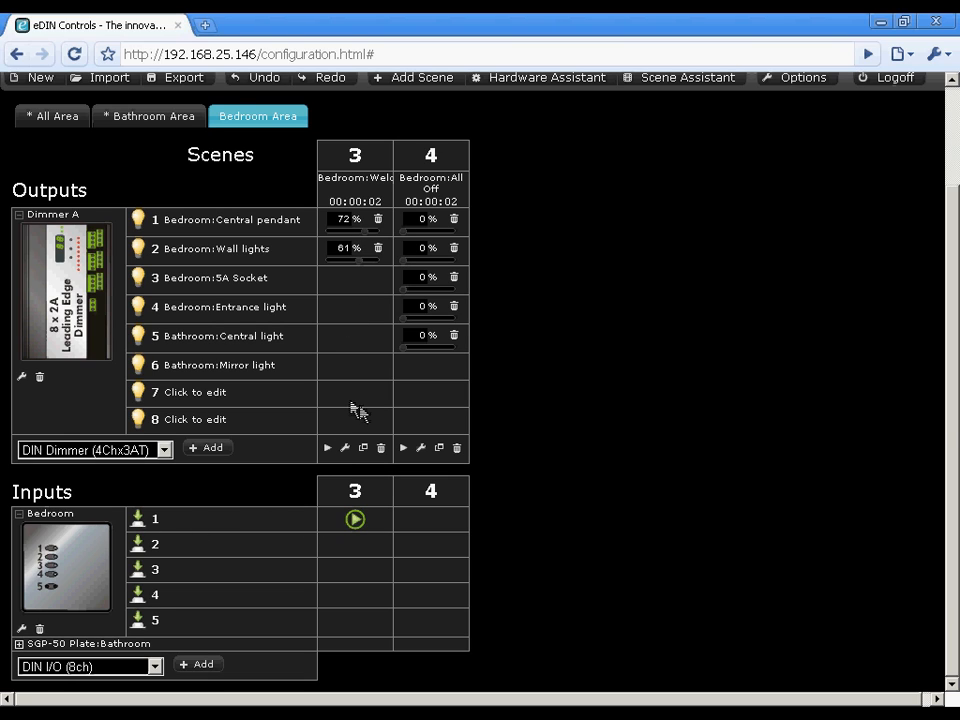
{"action": "left_click", "coordinate": [446, 627]}
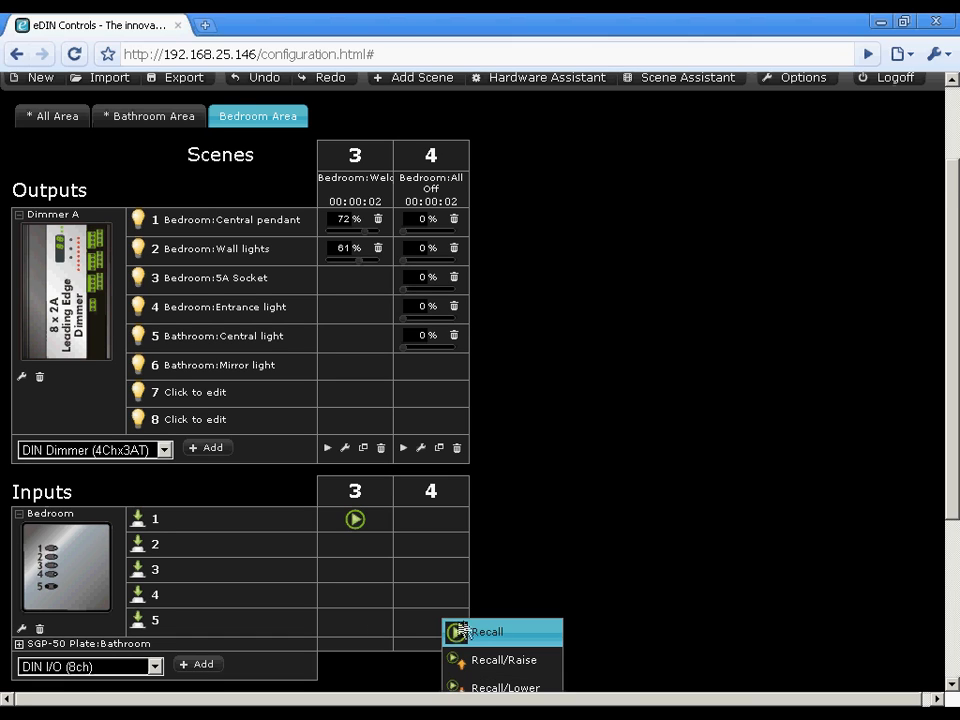
{"action": "left_click", "coordinate": [489, 632]}
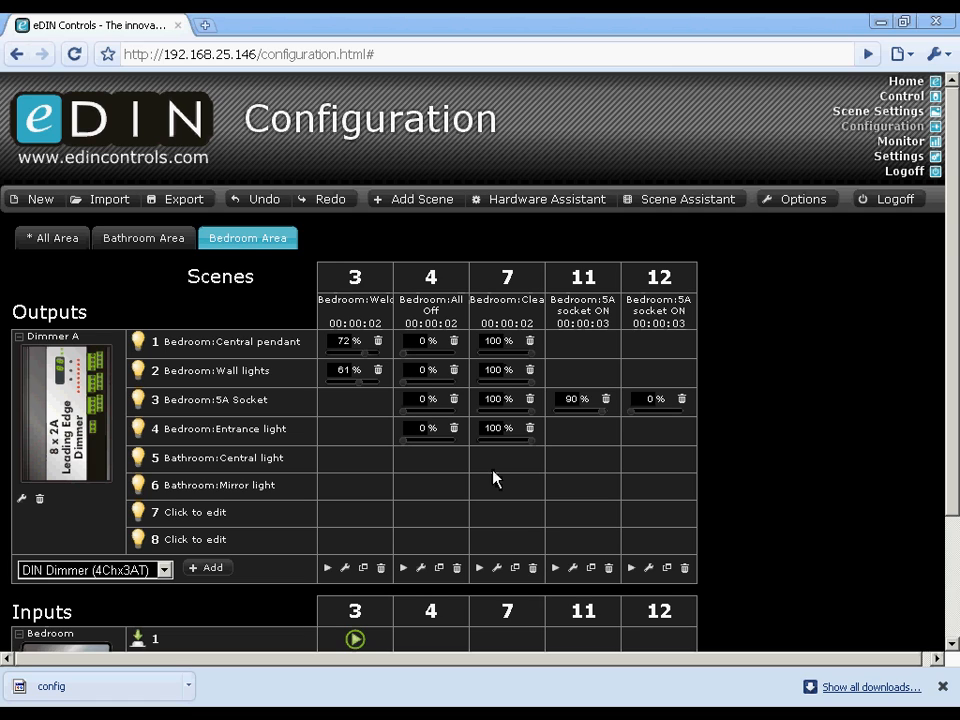
- Export the configuration to the eDIN Demo folder as a file named Bedroom and bathroom
{"action": "left_click", "coordinate": [185, 202]}
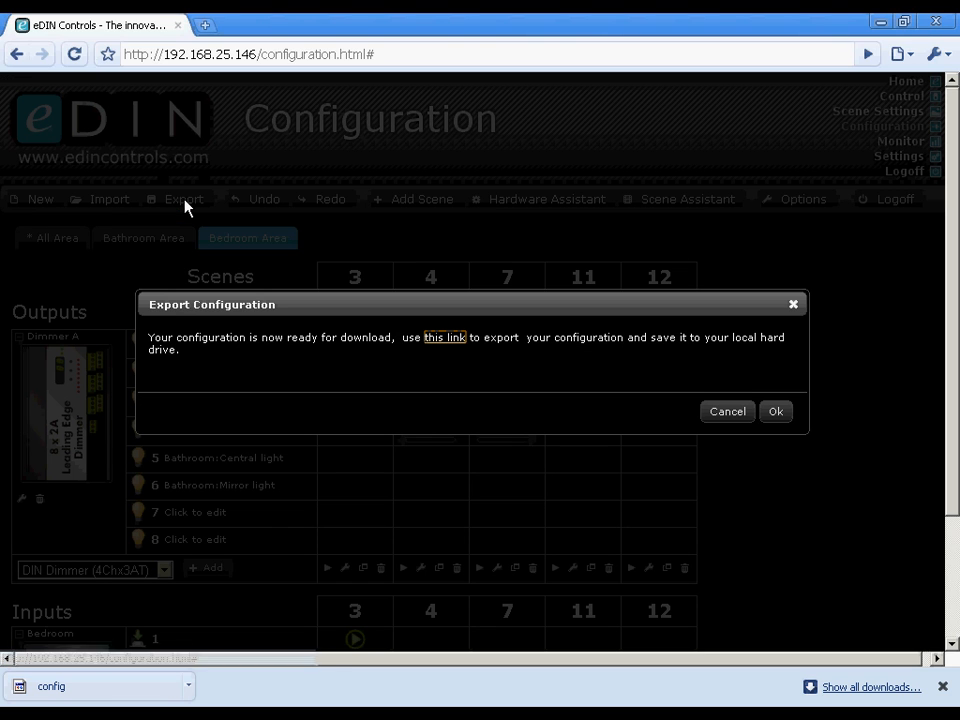
{"action": "right_click", "coordinate": [437, 348]}
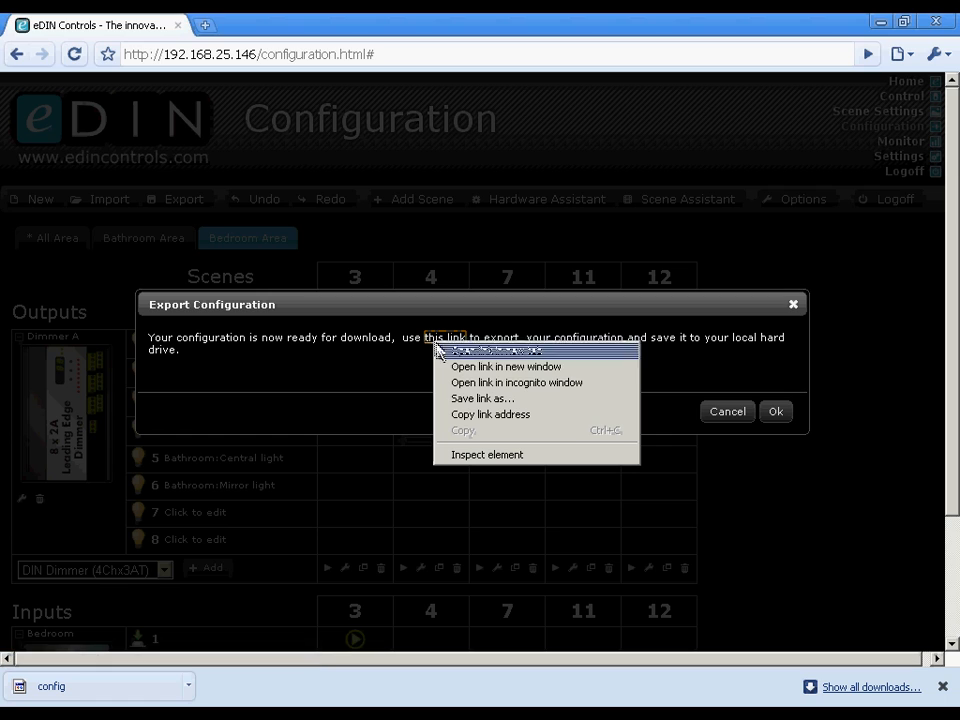
{"action": "left_click", "coordinate": [503, 405]}
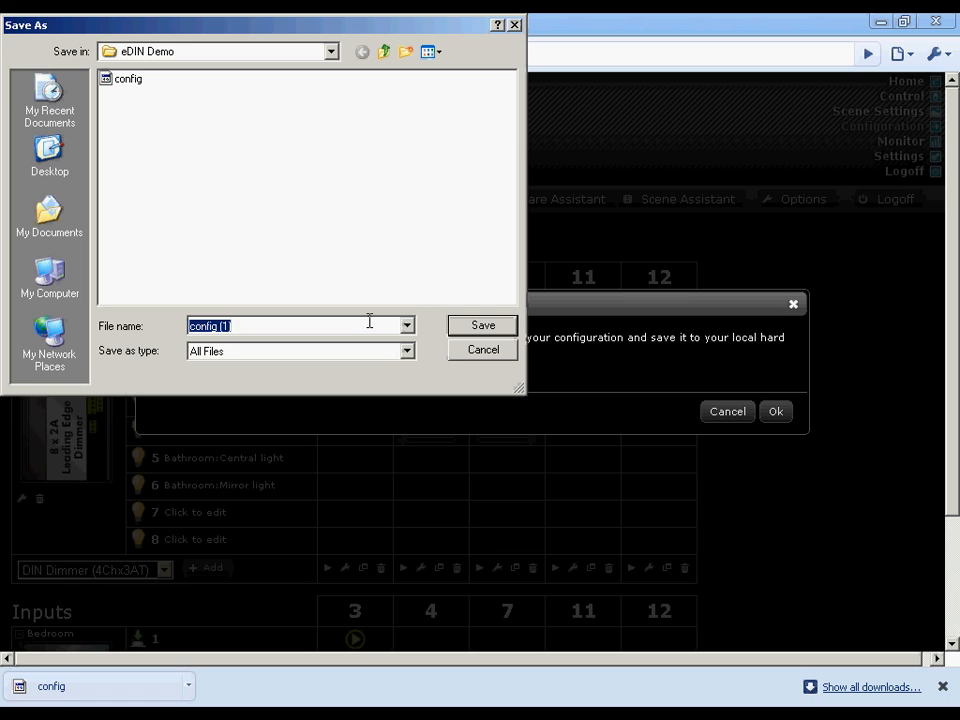
{"action": "type", "text": "Bedroom and bathroom"}
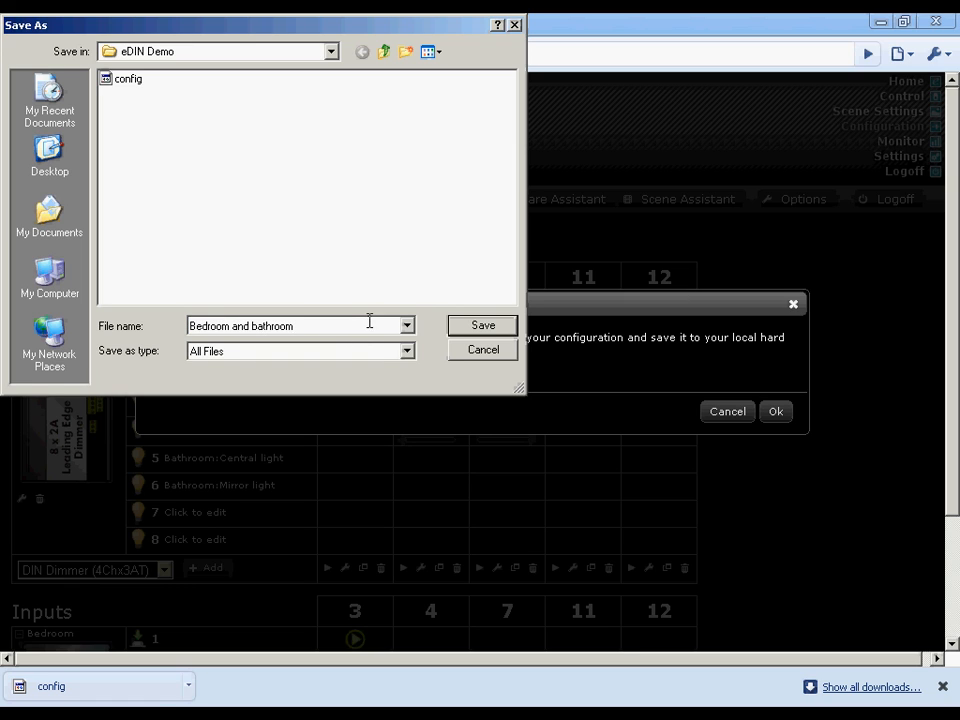
{"action": "left_click", "coordinate": [483, 327]}
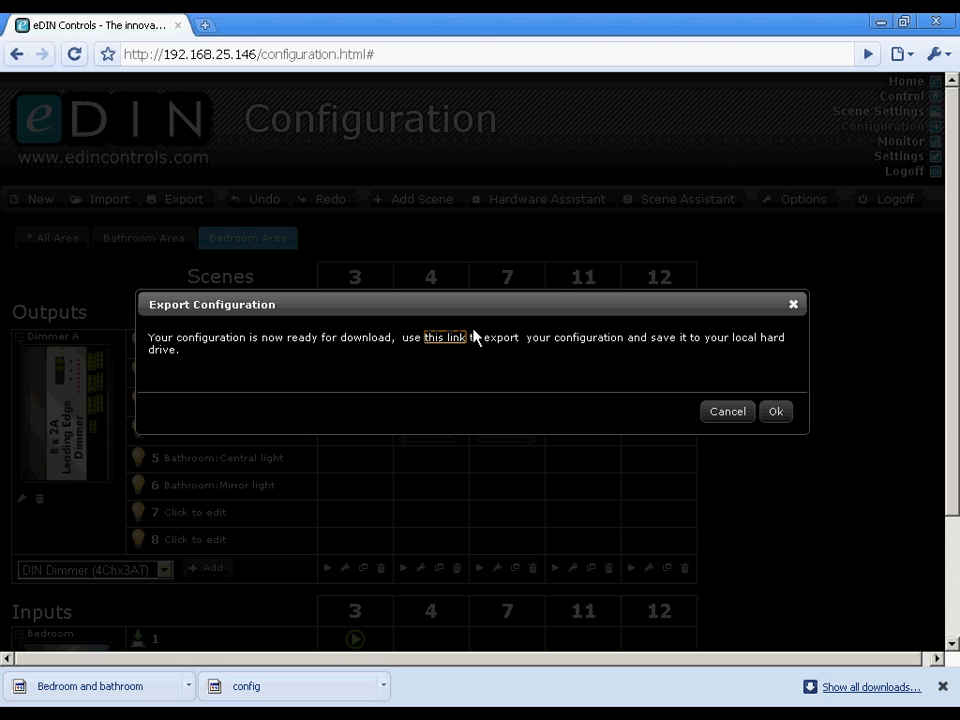
{"action": "left_click", "coordinate": [776, 418]}
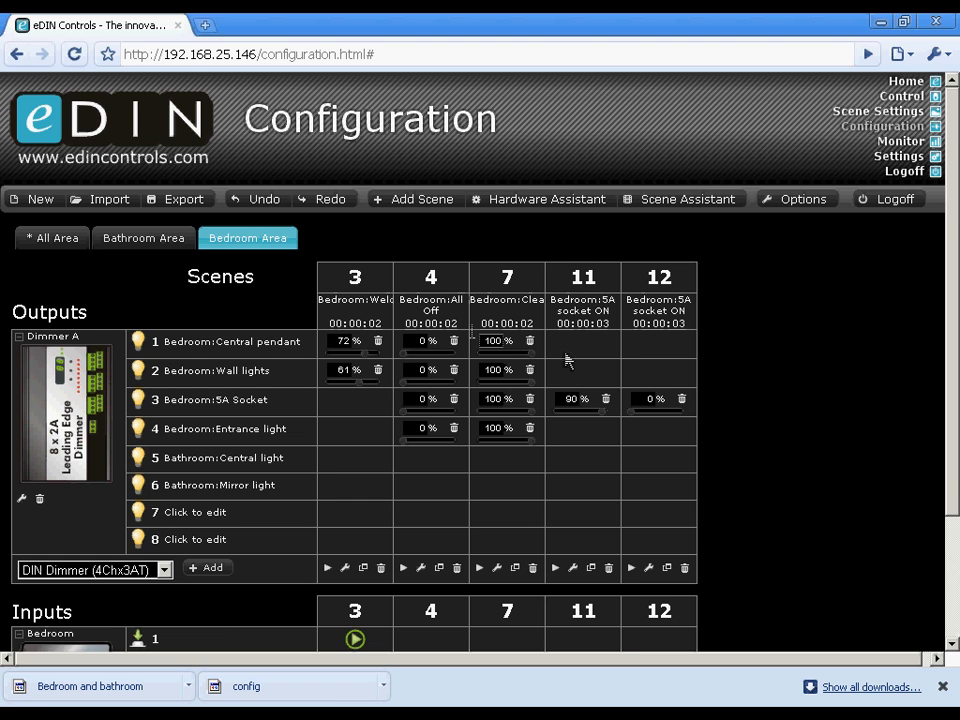
- Import the Bedroom and bathroom configuration file into the network processor
{"action": "left_click", "coordinate": [103, 205]}
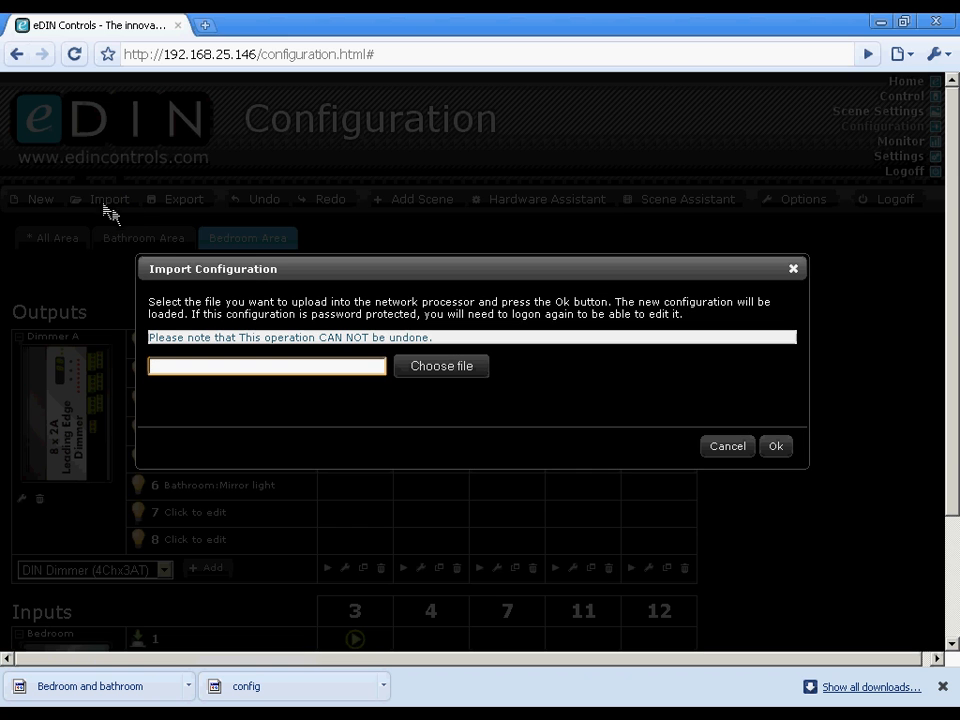
{"action": "left_click", "coordinate": [476, 368]}
{"action": "left_click", "coordinate": [193, 80]}
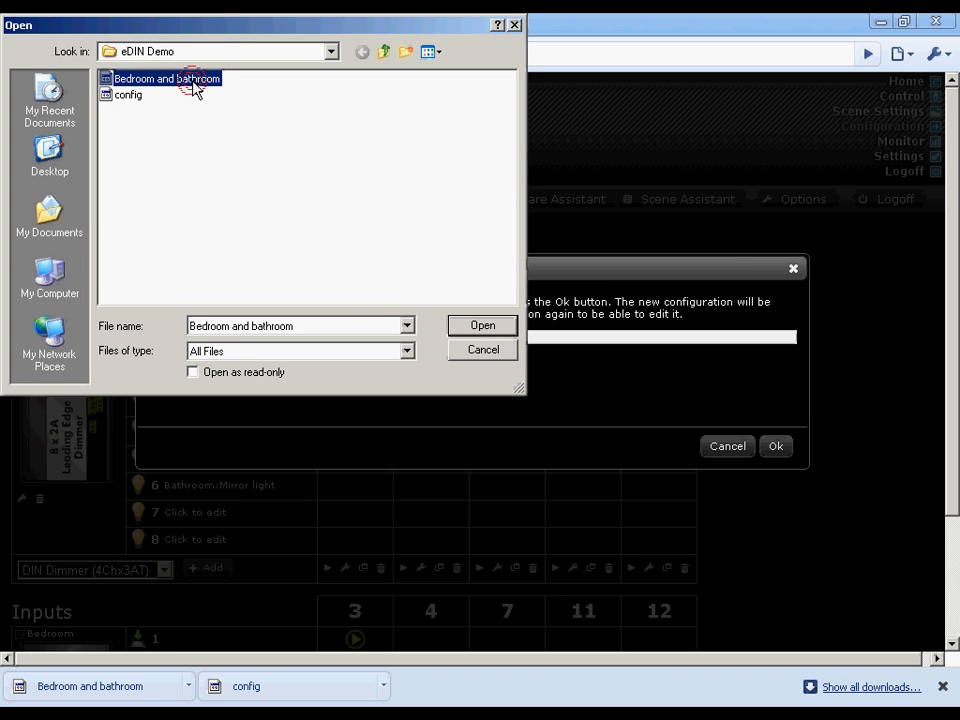
{"action": "left_click", "coordinate": [477, 328]}
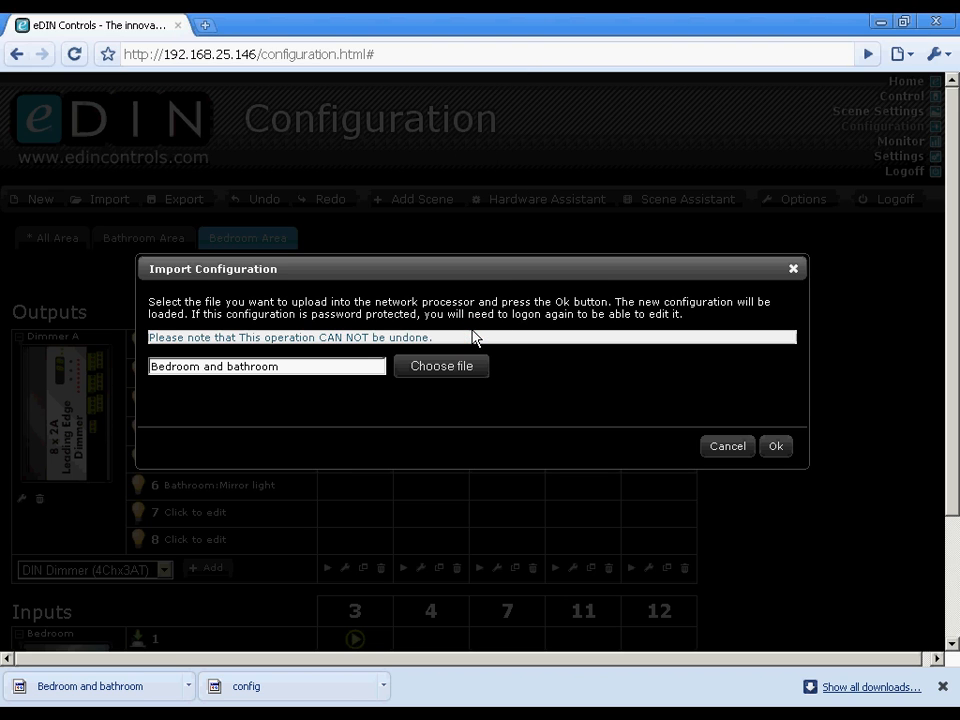
{"action": "left_click", "coordinate": [772, 446]}
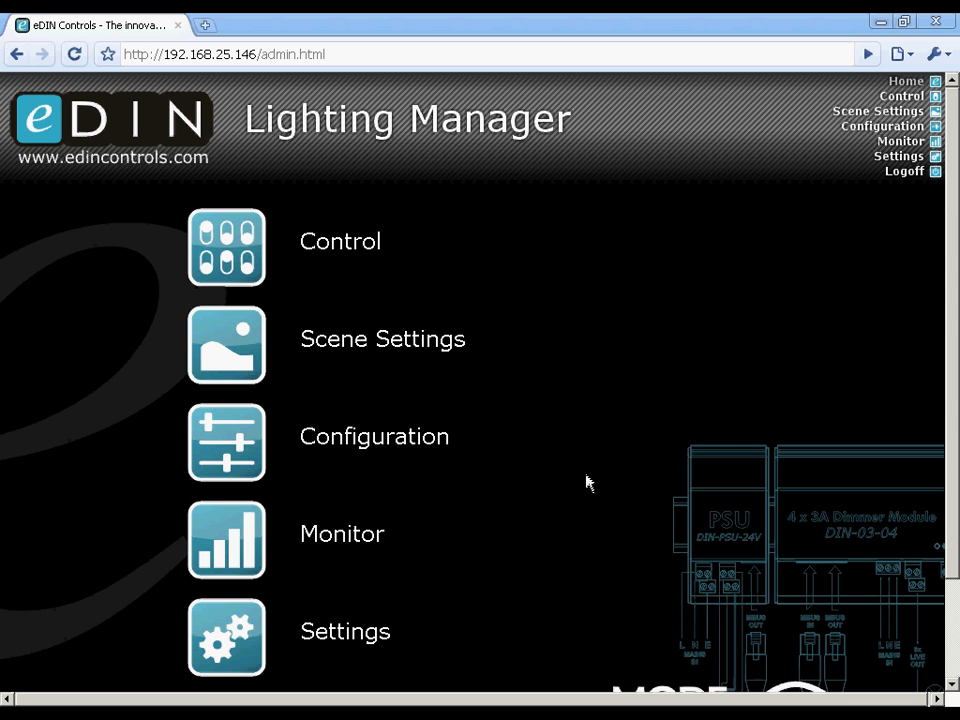
- Recall the Bedroom Welcome, Bathroom Morning, Bedroom Cleaning and Bedroom All Off scenes in turn from Lighting Control
{"action": "left_click", "coordinate": [243, 262]}
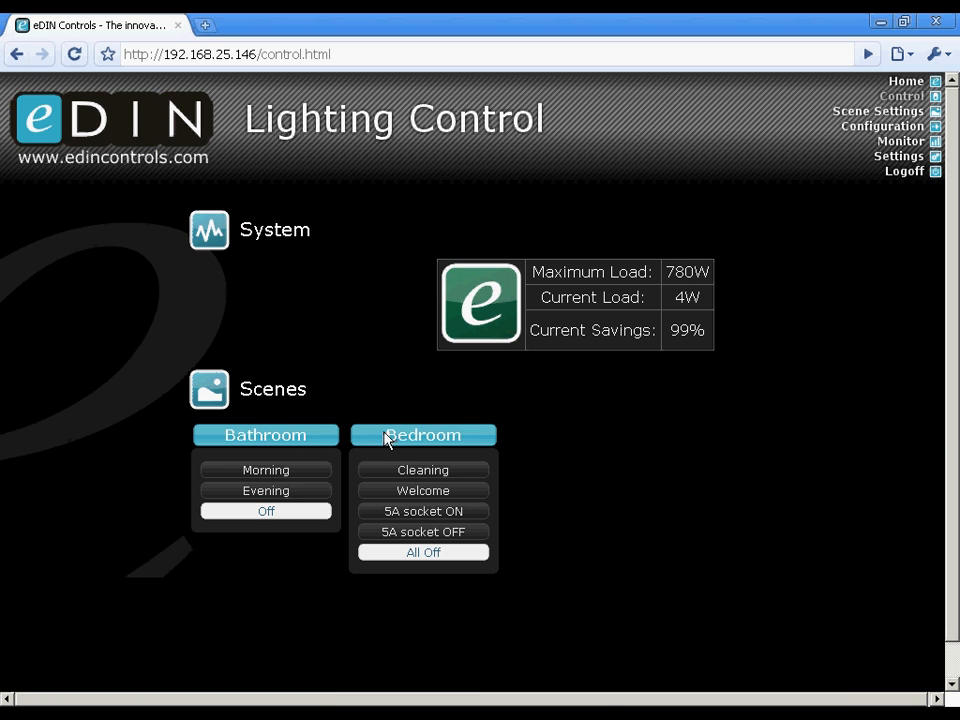
{"action": "left_click", "coordinate": [416, 493]}
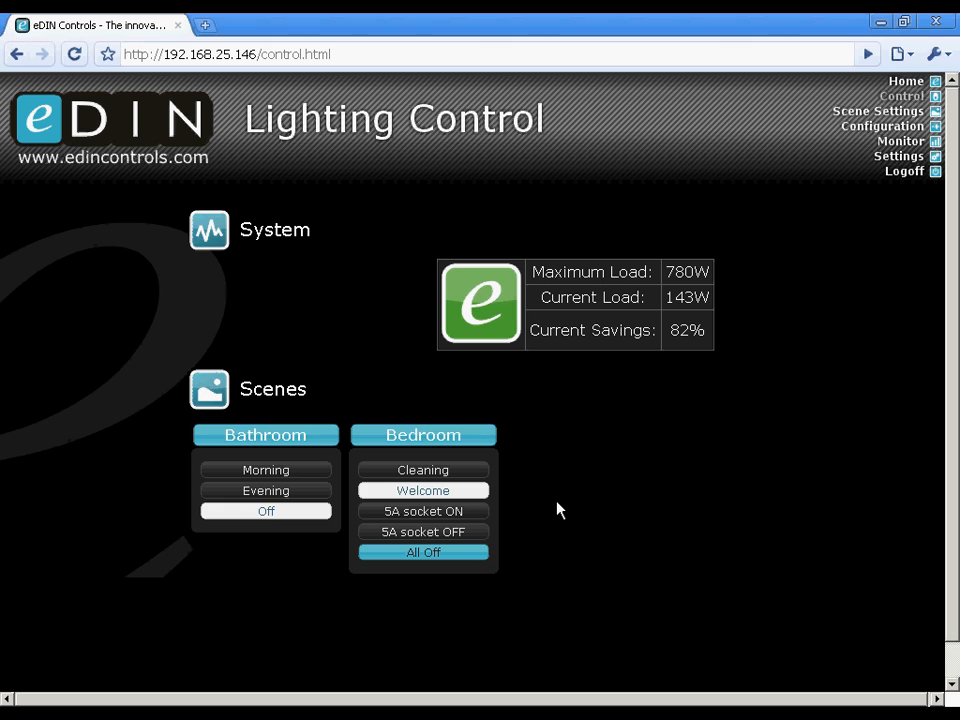
{"action": "left_click", "coordinate": [305, 471]}
{"action": "left_click", "coordinate": [408, 474]}
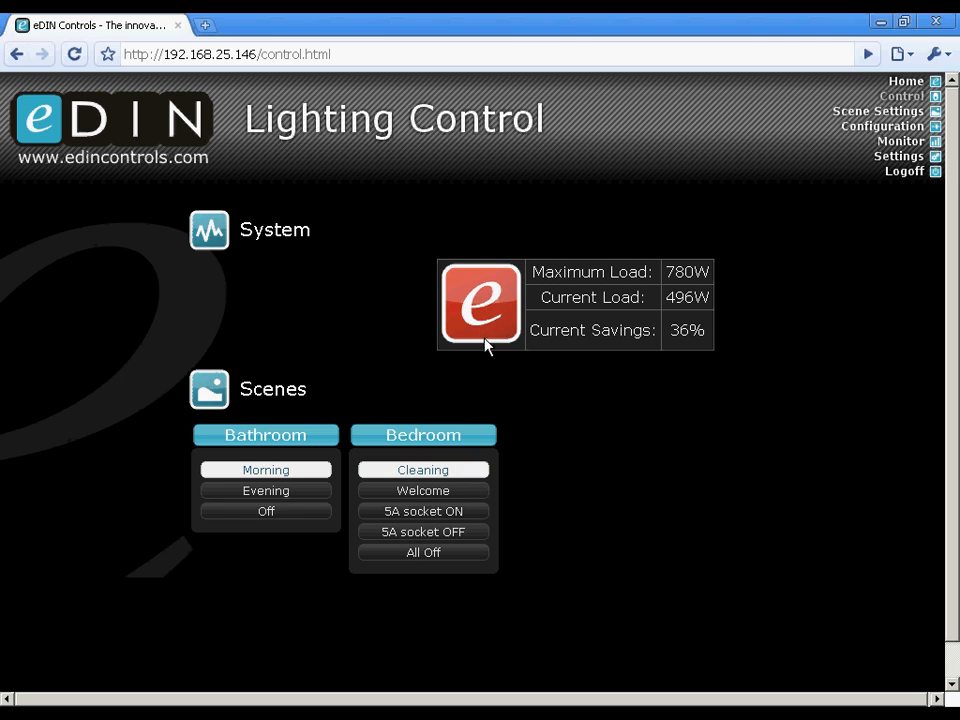
{"action": "left_click", "coordinate": [430, 556]}
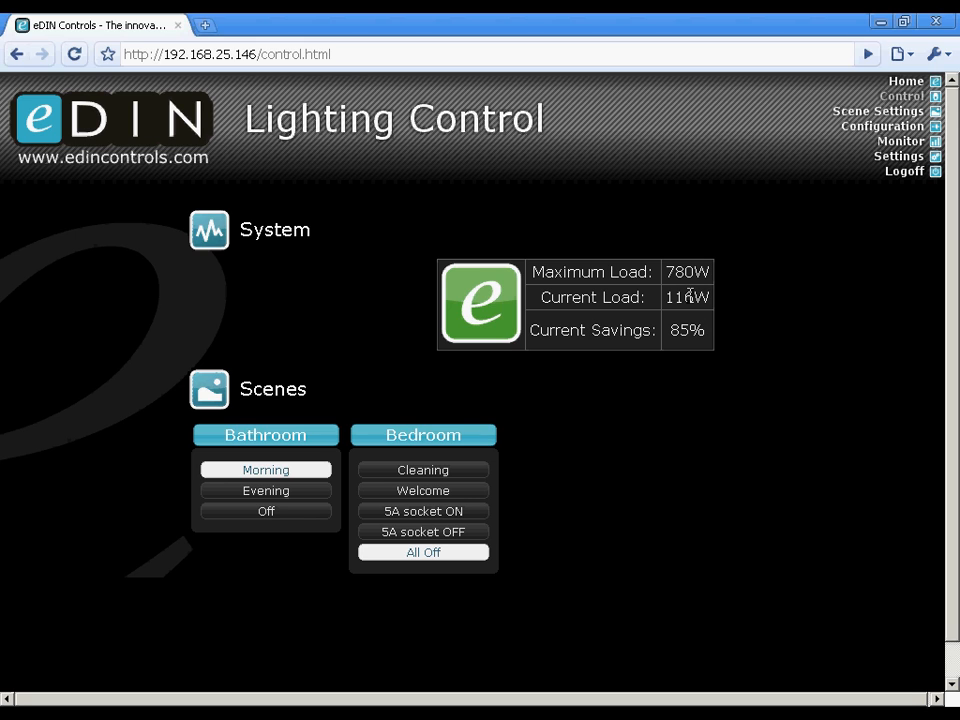
- Set the Bedroom Welcome scene's levels to 51% for Central pendant and 40% for Wall lights in Scene Settings
{"action": "left_click", "coordinate": [186, 150]}
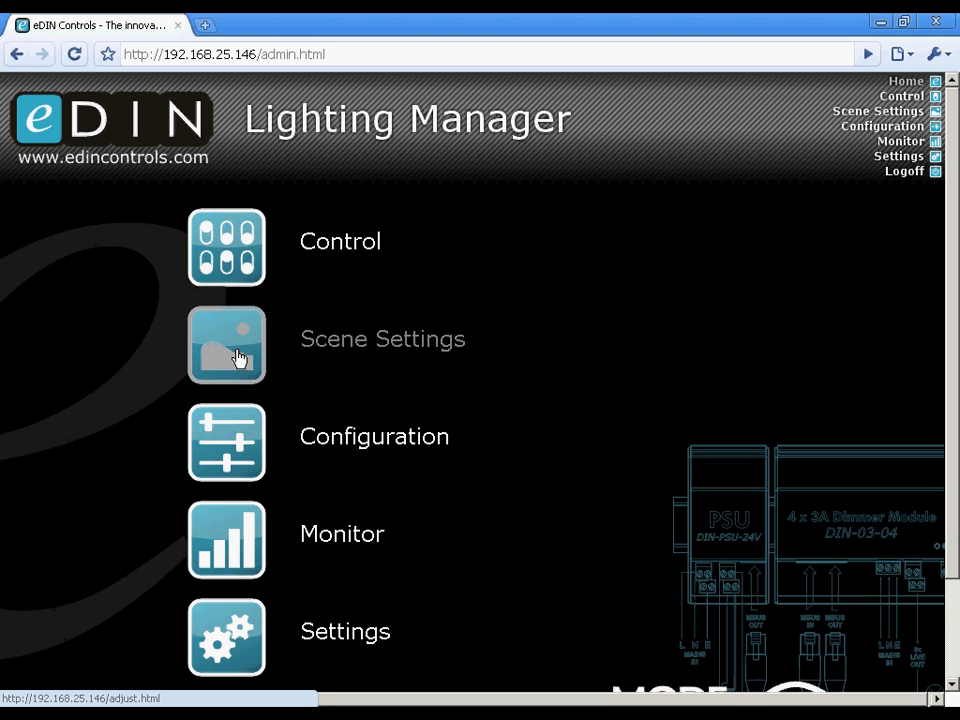
{"action": "left_click", "coordinate": [238, 365]}
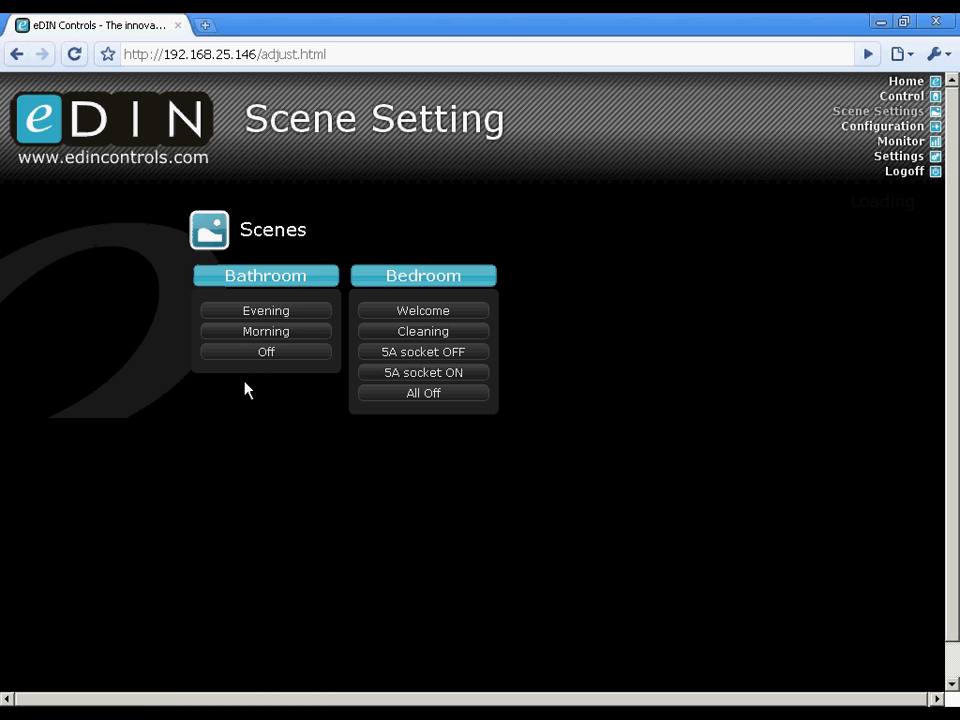
{"action": "left_click", "coordinate": [394, 315]}
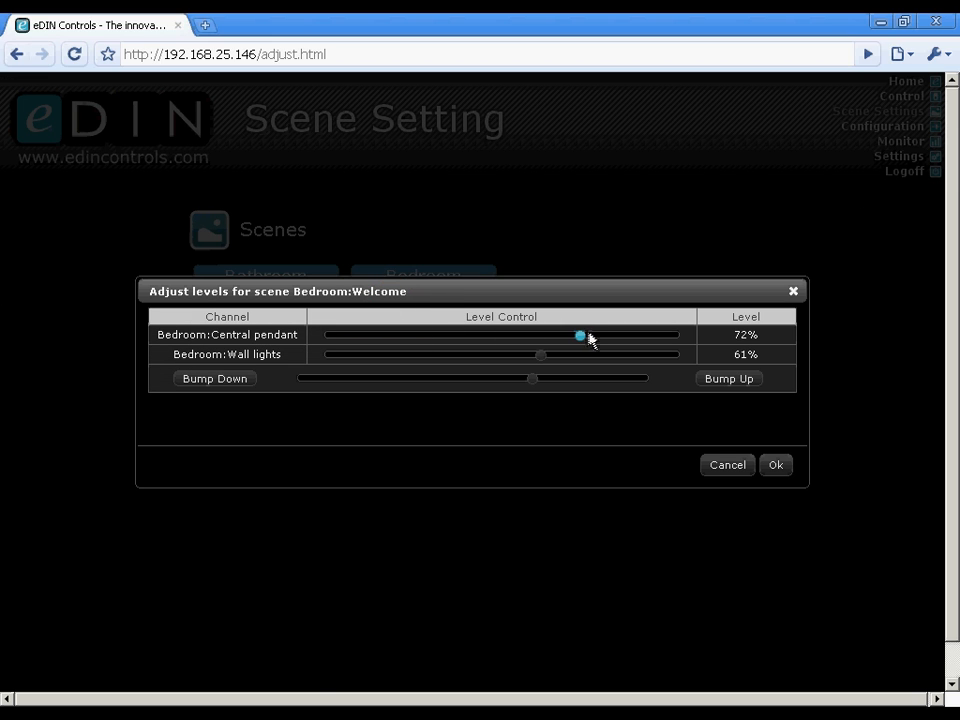
{"action": "left_click_drag", "start_coordinate": [583, 336], "coordinate": [467, 357]}
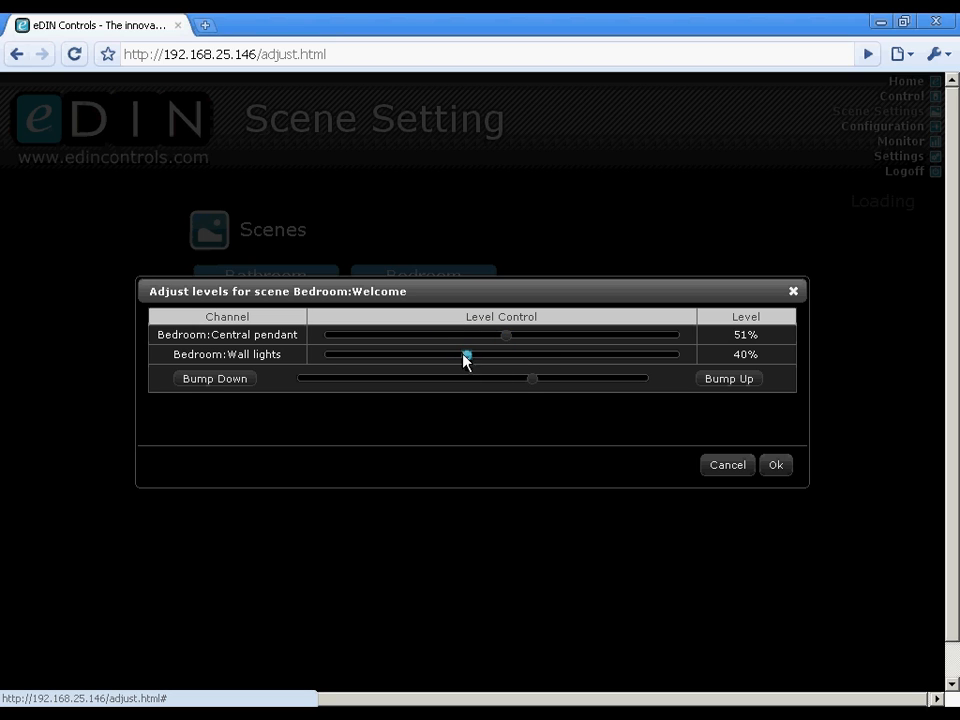
- Bump the Welcome scene's levels down three times and up four times, save them and return to the Lighting Manager home page
{"action": "left_click", "coordinate": [219, 380]}
{"action": "left_click", "coordinate": [219, 380]}
{"action": "left_click", "coordinate": [219, 380]}
{"action": "left_click", "coordinate": [724, 380]}
{"action": "left_click", "coordinate": [724, 380]}
{"action": "left_click", "coordinate": [724, 380]}
{"action": "left_click", "coordinate": [726, 381]}
{"action": "left_click", "coordinate": [773, 465]}
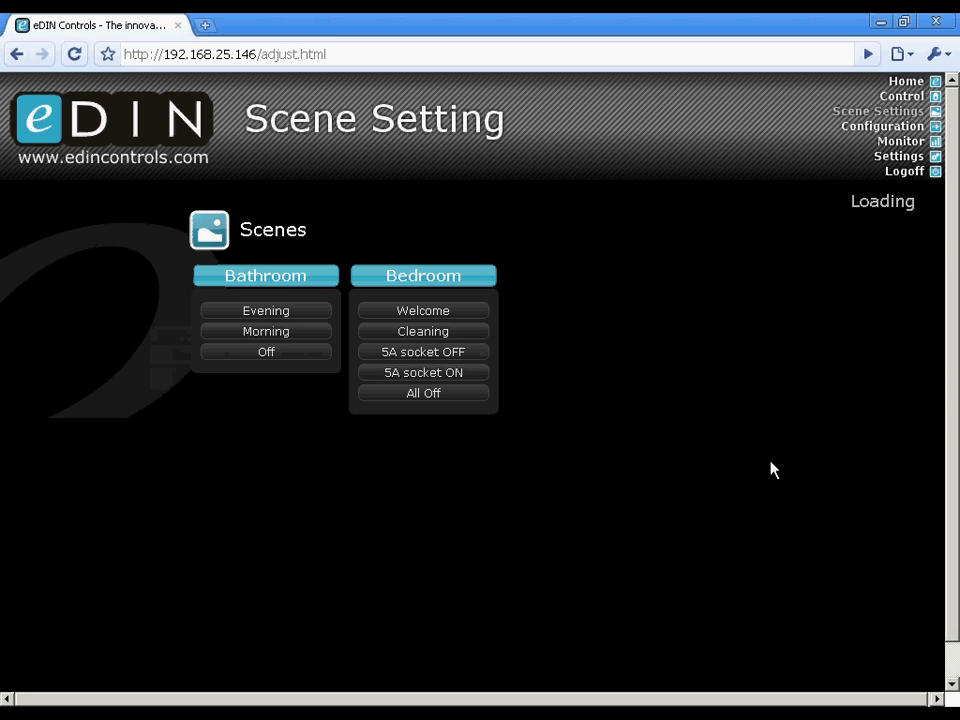
{"action": "left_click", "coordinate": [183, 122]}
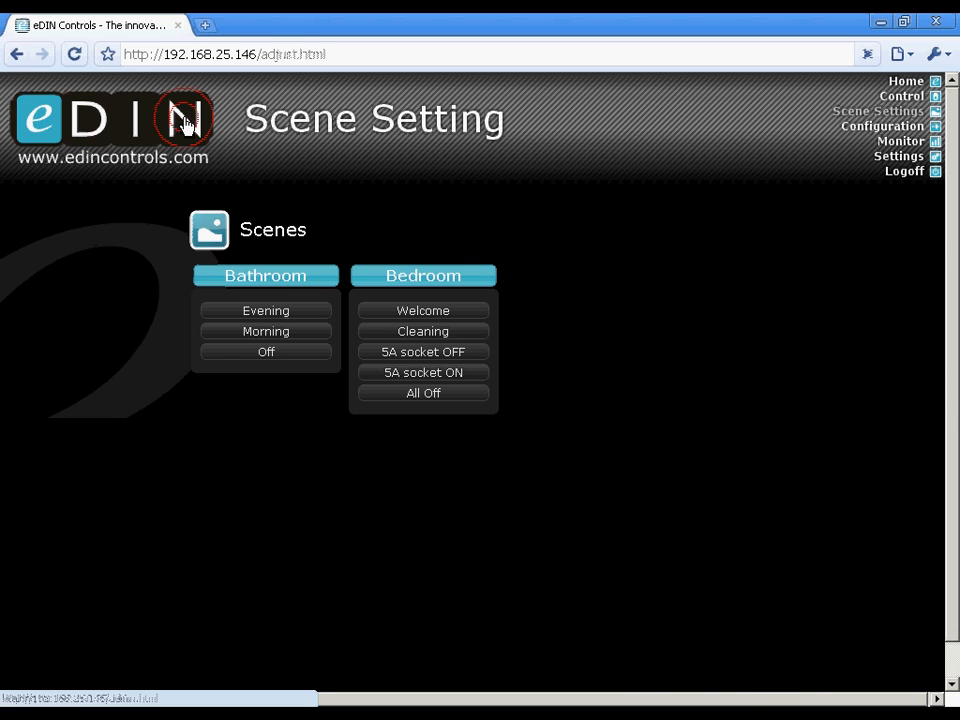